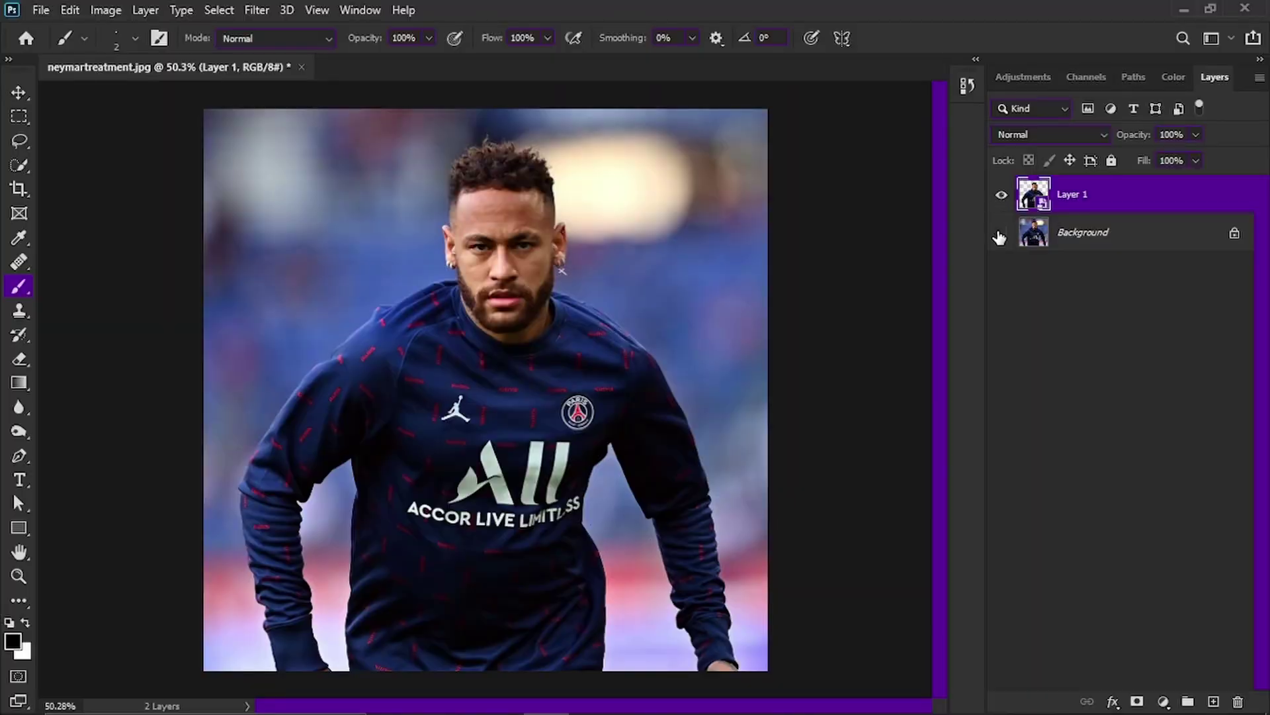
# Compare the cut-out with and without the stadium background, leaving the background visible.
pyautogui.click(1002, 233)
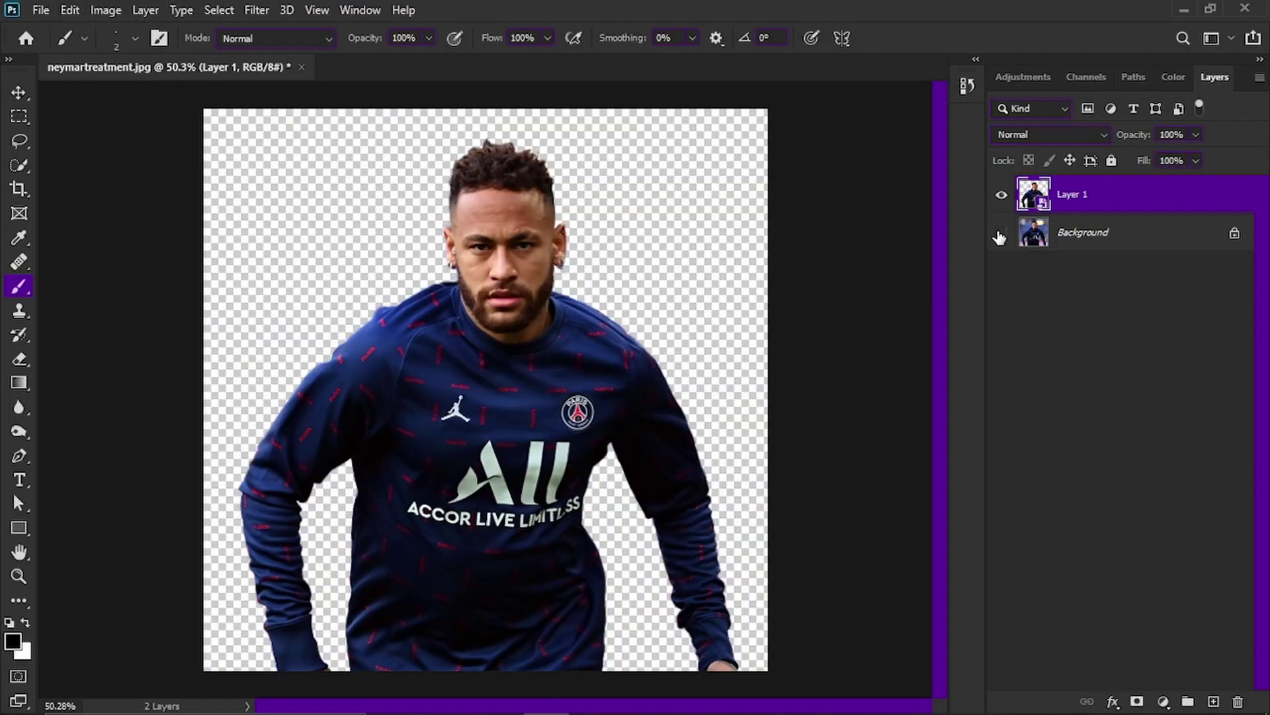
pyautogui.click(1002, 233)
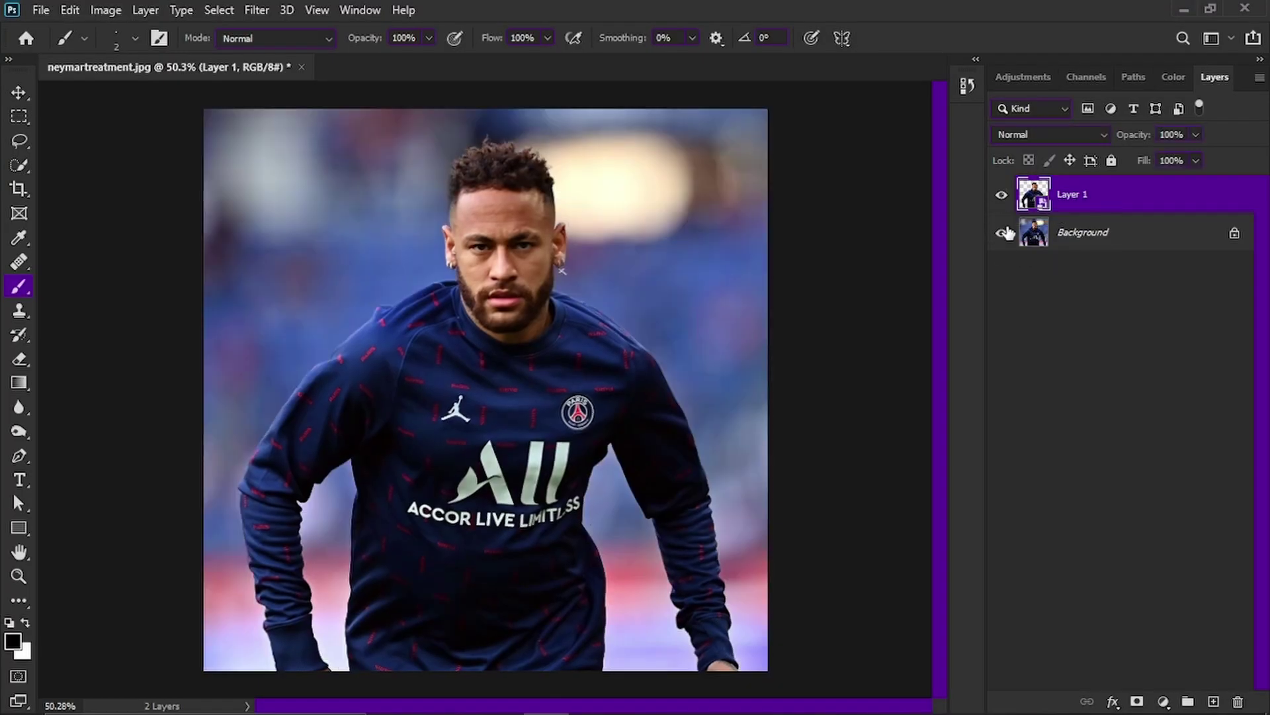
pyautogui.click(1004, 235)
pyautogui.click(1003, 233)
pyautogui.click(18, 164)
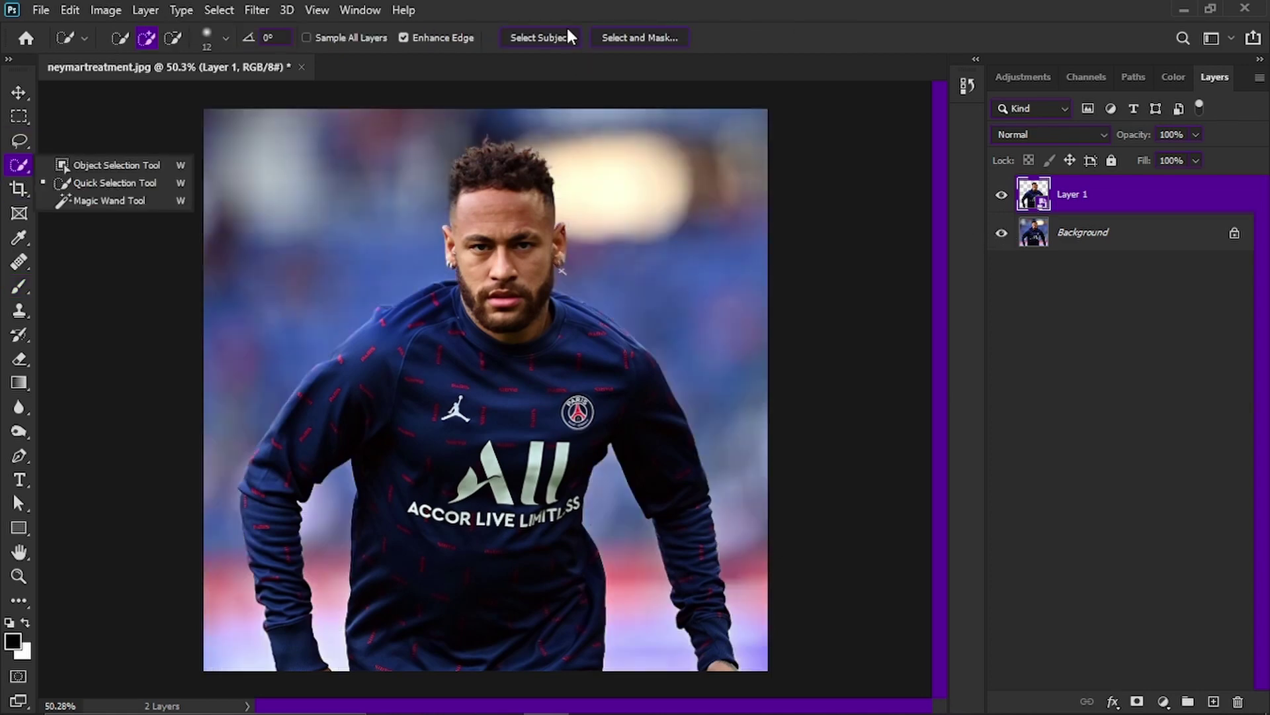
# Convert Layer 1 to a Smart Object and bring up the Filter menu.
pyautogui.rightClick(1103, 199)
pyautogui.click(973, 205)
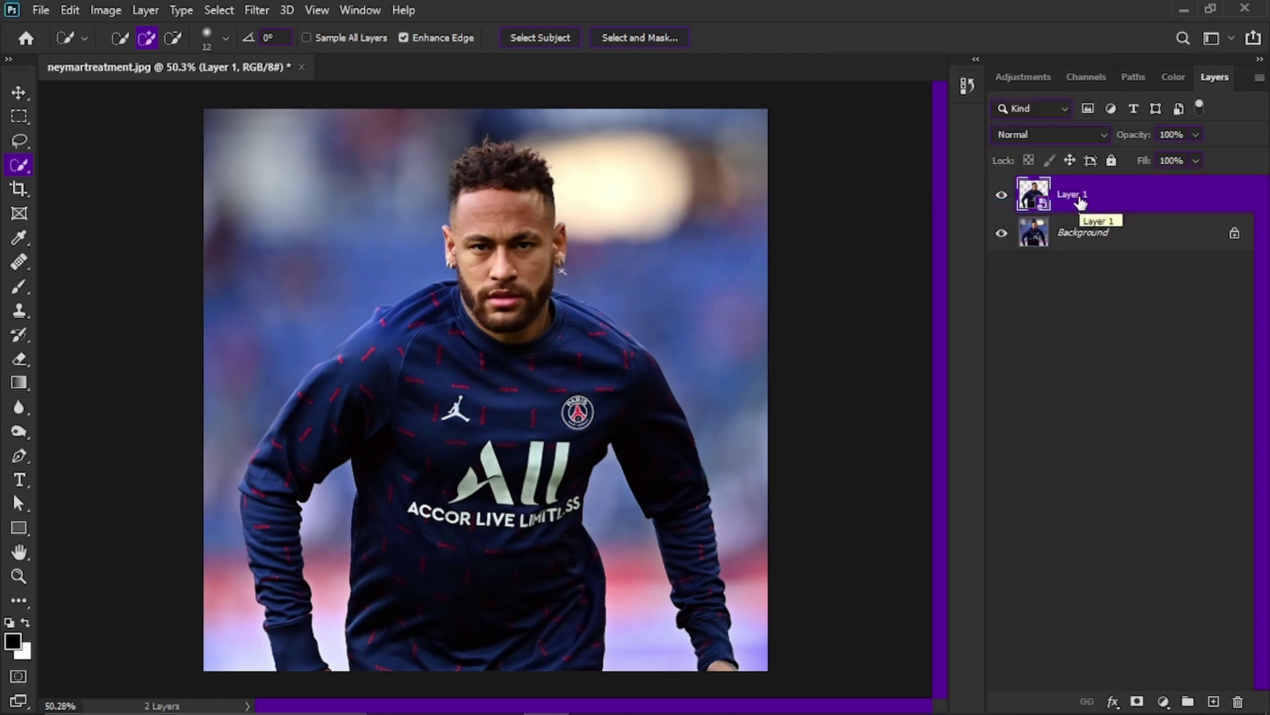
pyautogui.click(253, 11)
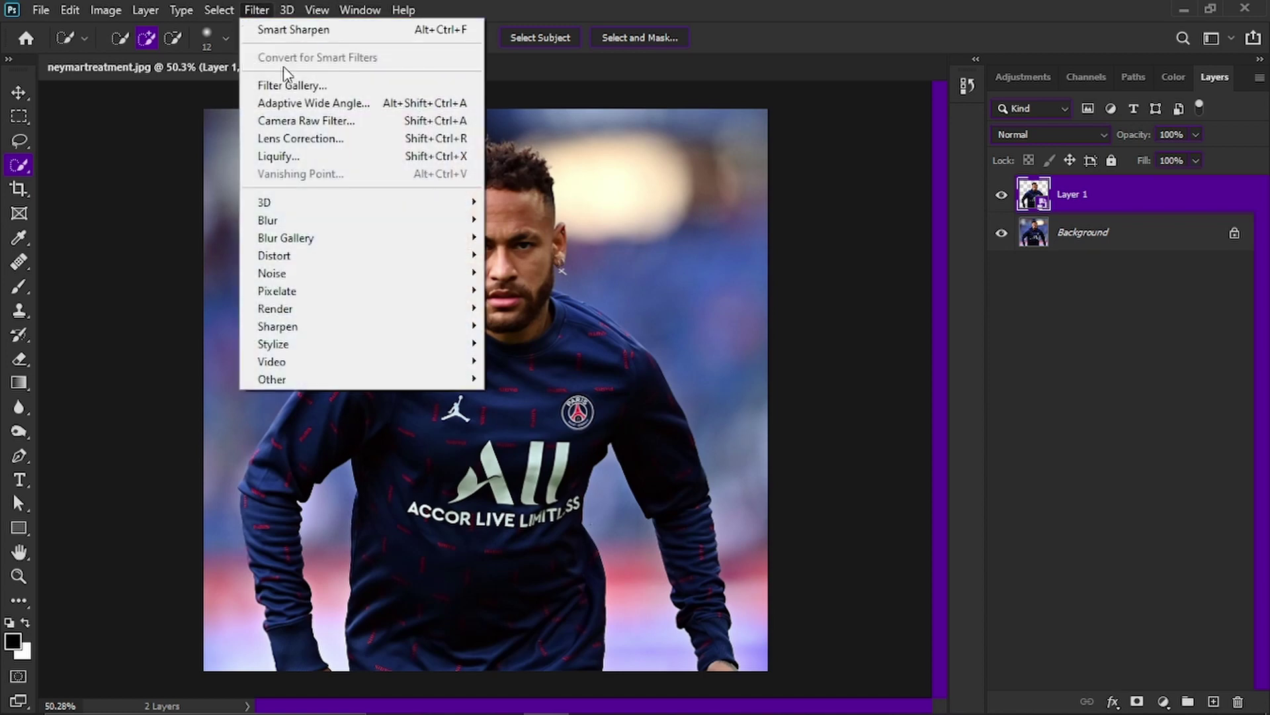
# Apply Camera Raw Filter to Layer 1 with Contrast +30 and Highlights +15.
pyautogui.click(406, 117)
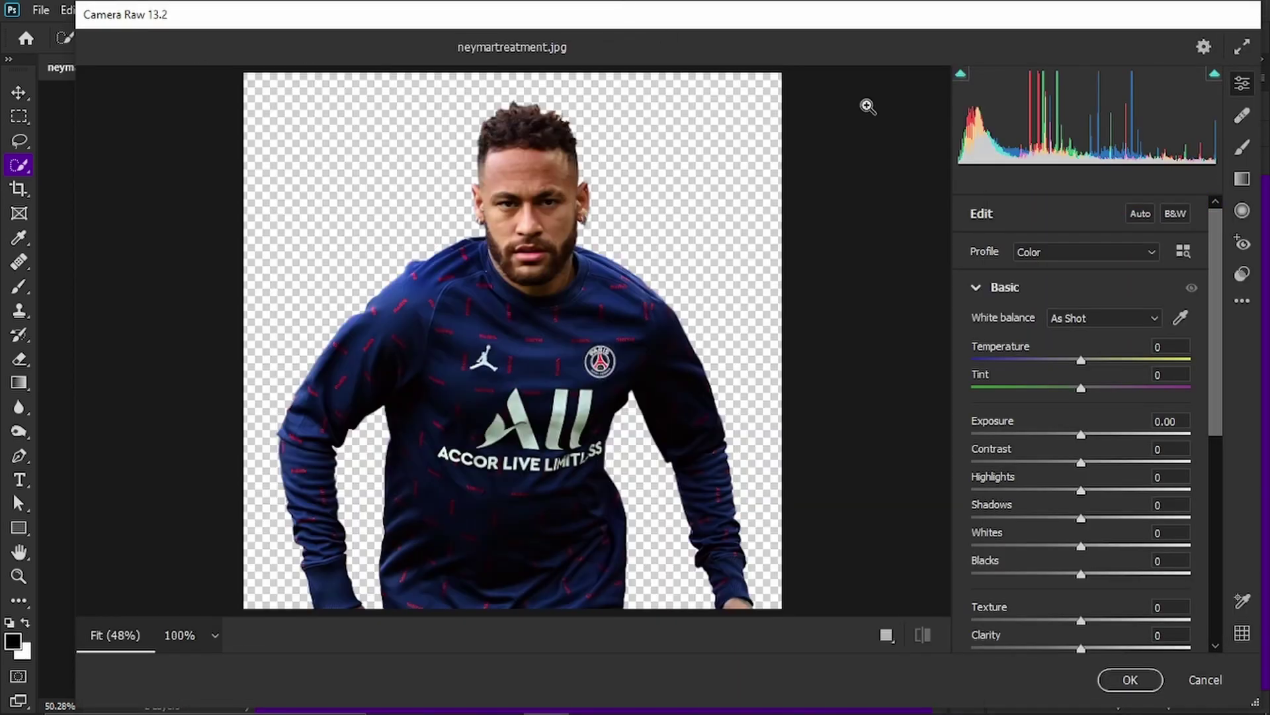
pyautogui.scroll(-1, 1081, 357)
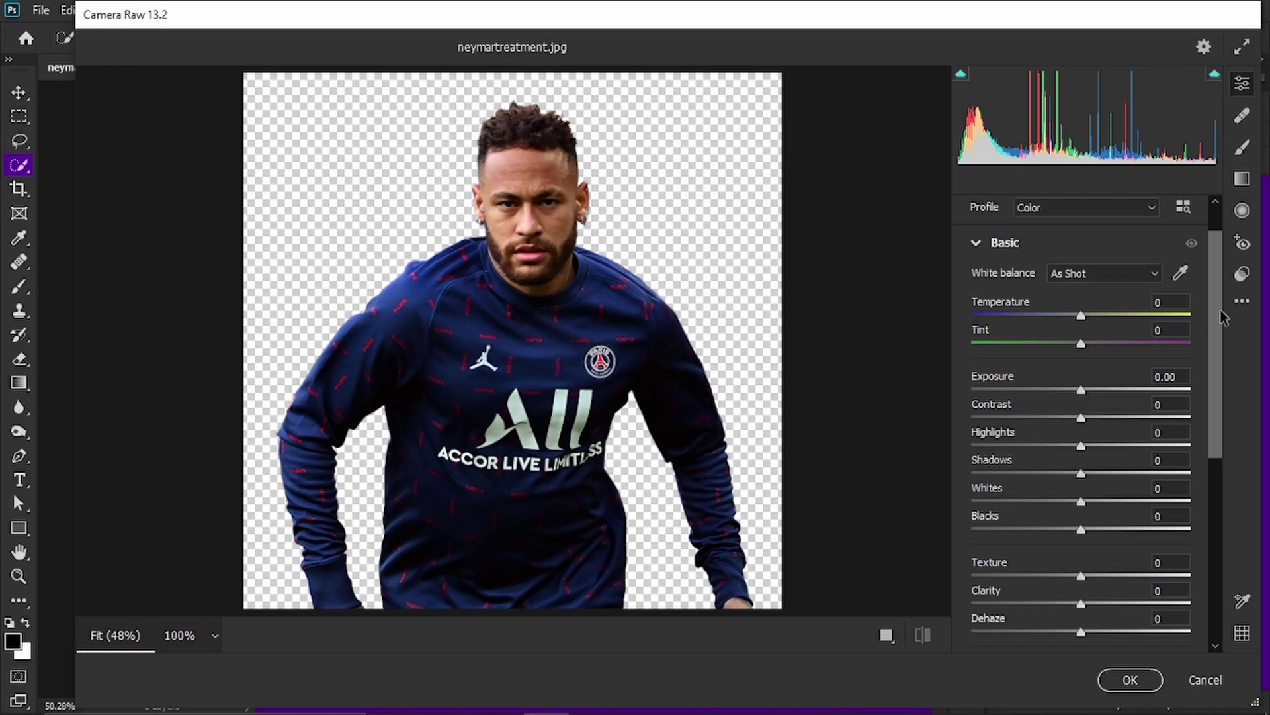
pyautogui.scroll(-2, 1099, 338)
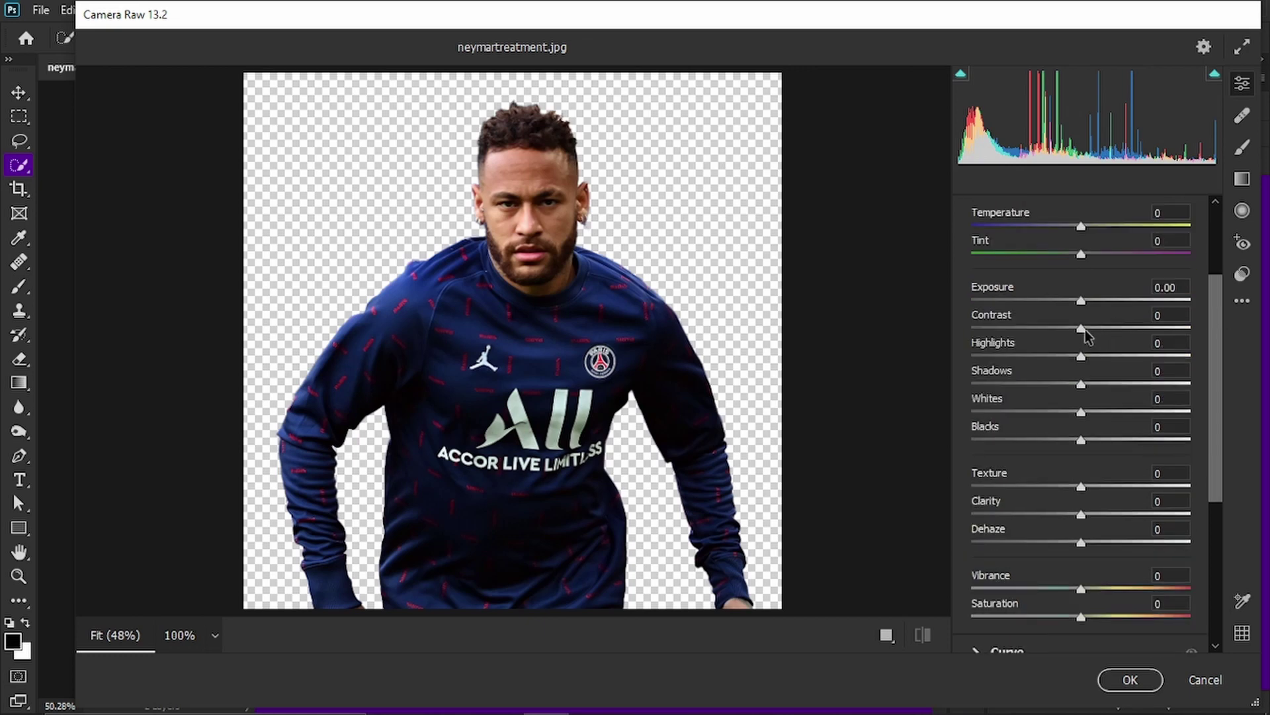
pyautogui.moveTo(1085, 329); pyautogui.dragTo(1118, 333)
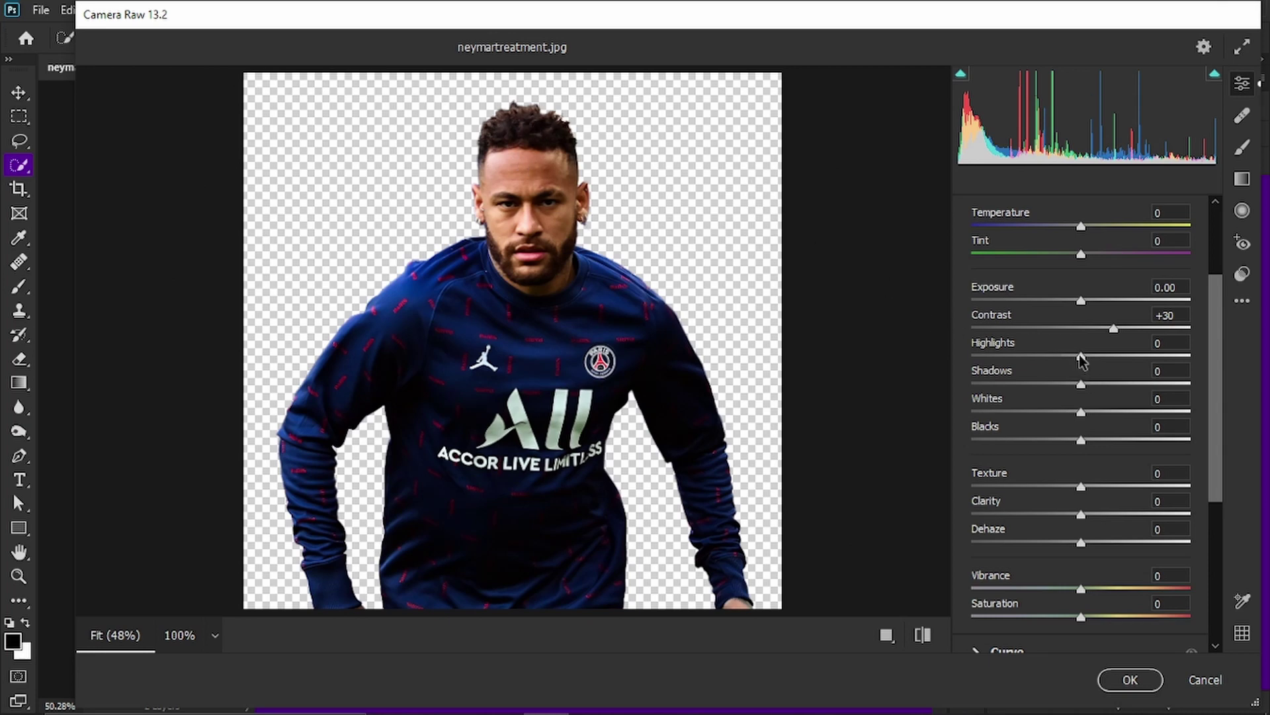
pyautogui.moveTo(1081, 360); pyautogui.dragTo(1068, 385)
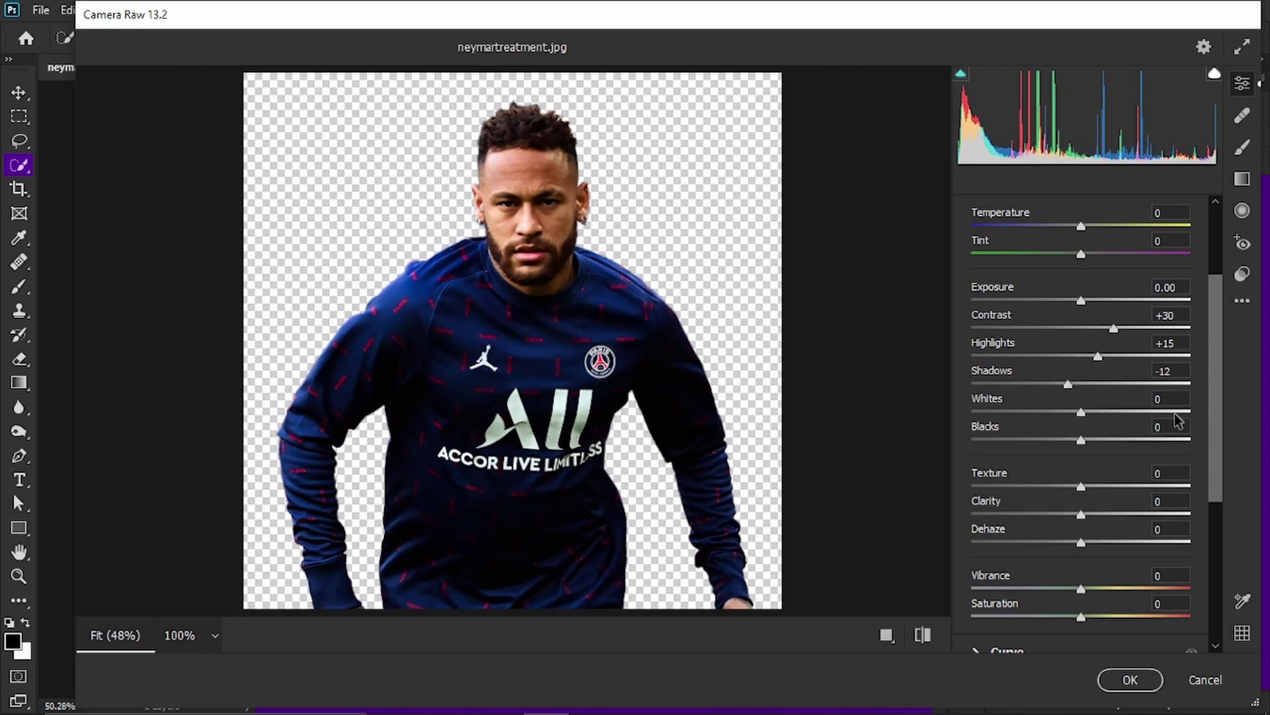
# Add Texture +49, Clarity +18 and a slight saturation boost in Camera Raw.
pyautogui.scroll(-1, 1208, 401)
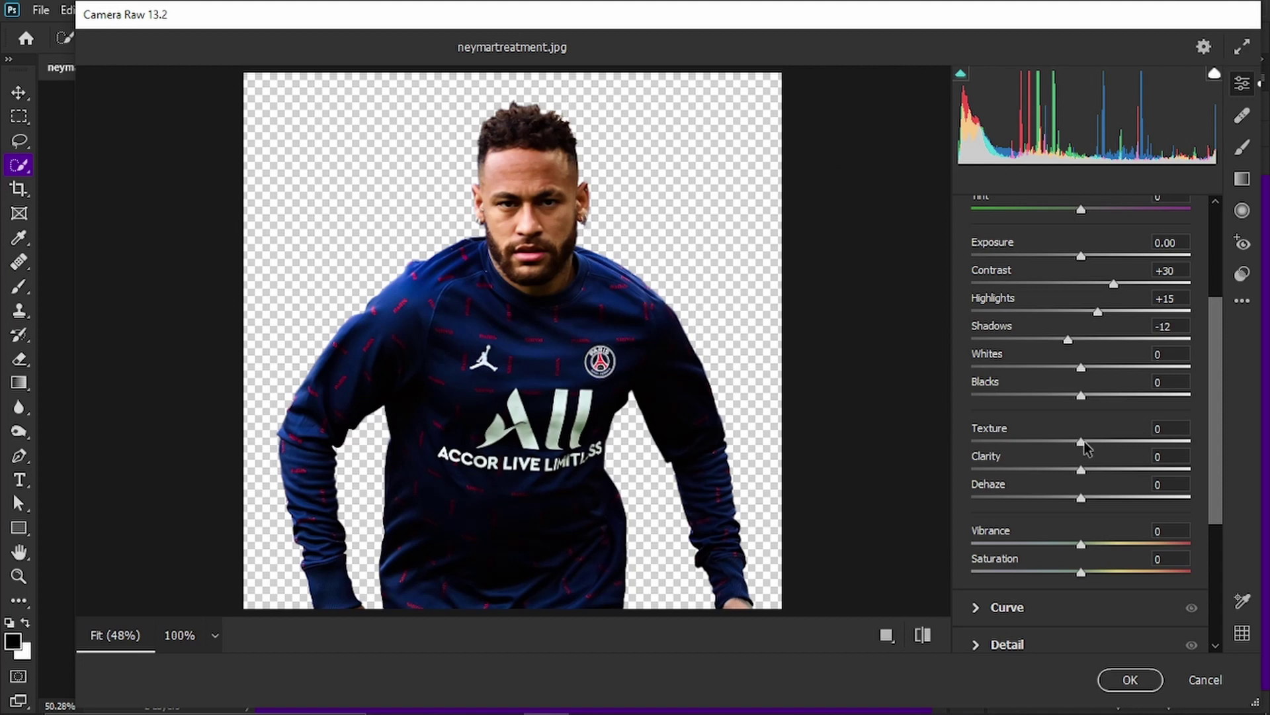
pyautogui.moveTo(1085, 442); pyautogui.dragTo(1141, 457)
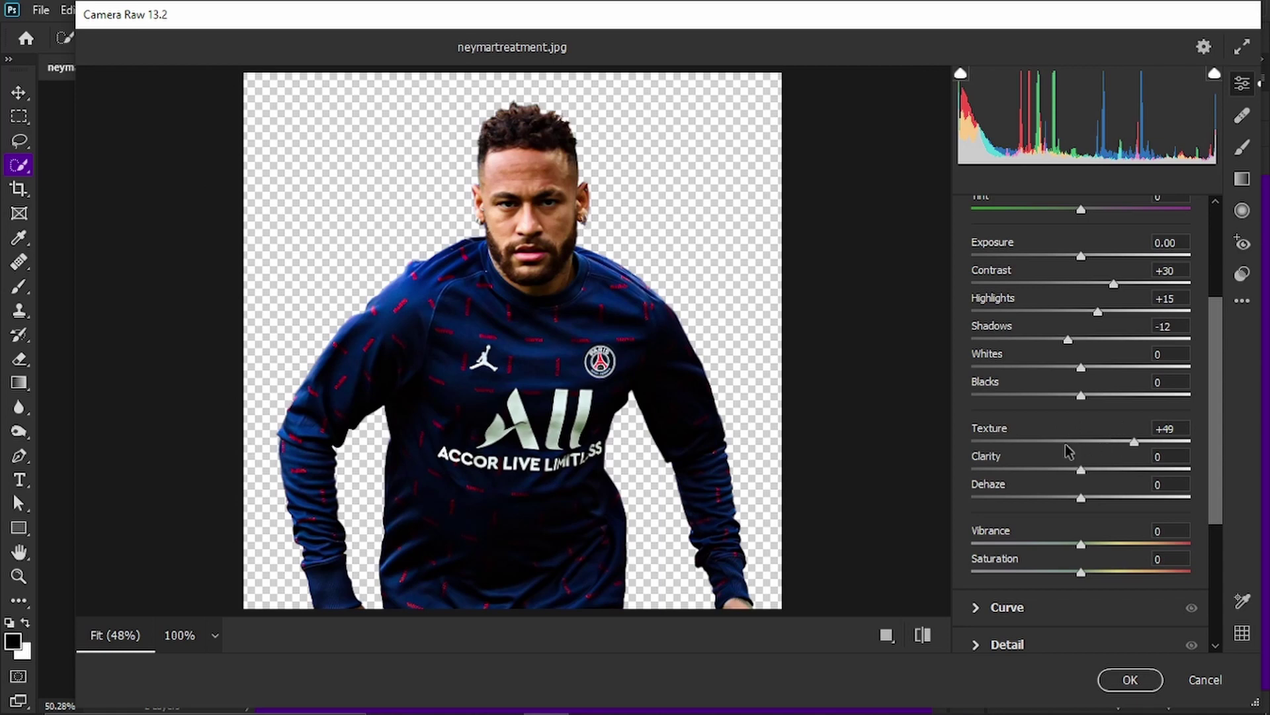
pyautogui.moveTo(1080, 468)
pyautogui.mouseDown()
pyautogui.moveTo(1187, 472)
pyautogui.moveTo(1103, 472)
pyautogui.mouseUp()
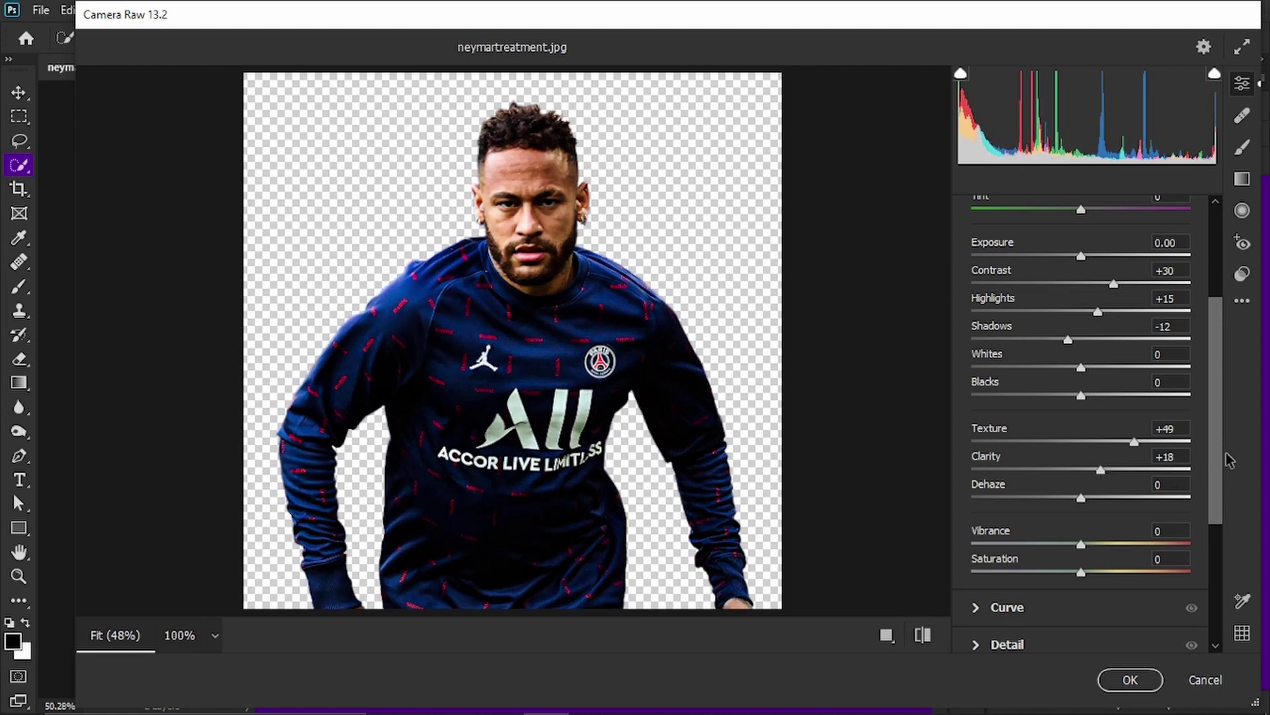
pyautogui.scroll(-3, 1215, 452)
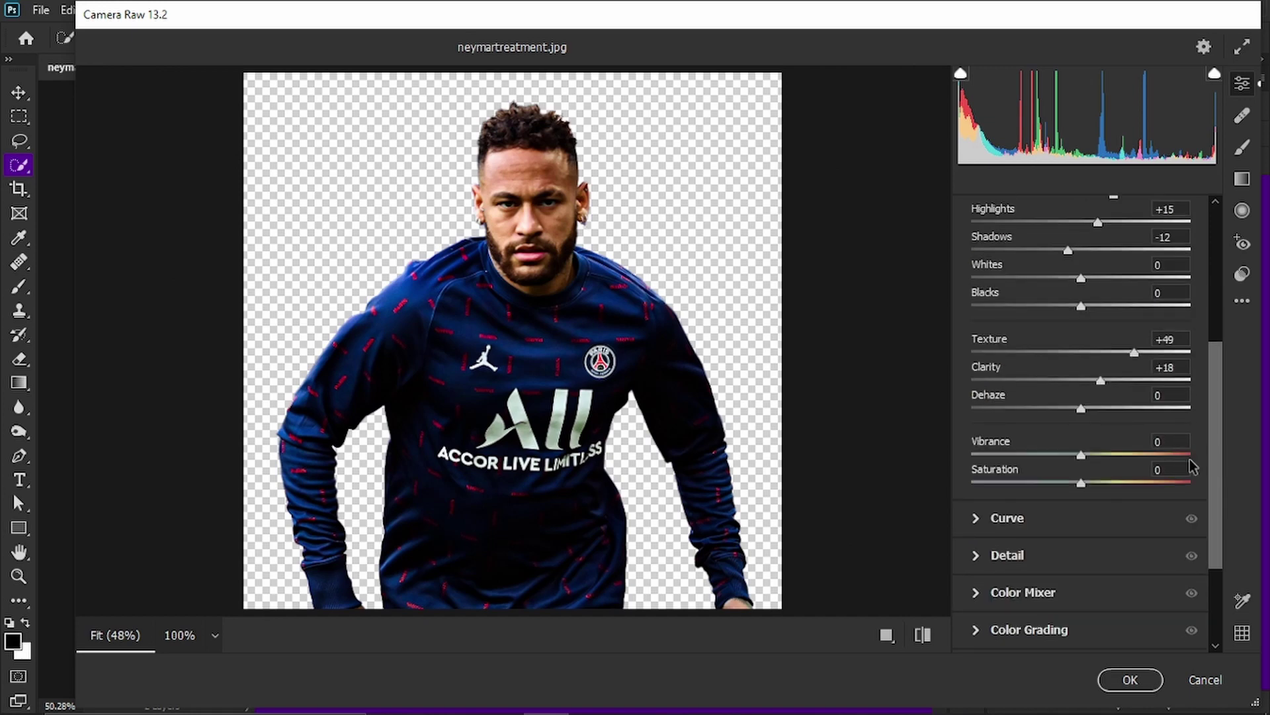
pyautogui.moveTo(1080, 486)
pyautogui.mouseDown()
pyautogui.moveTo(1102, 486)
pyautogui.moveTo(1072, 485)
pyautogui.moveTo(1082, 486)
pyautogui.mouseUp()
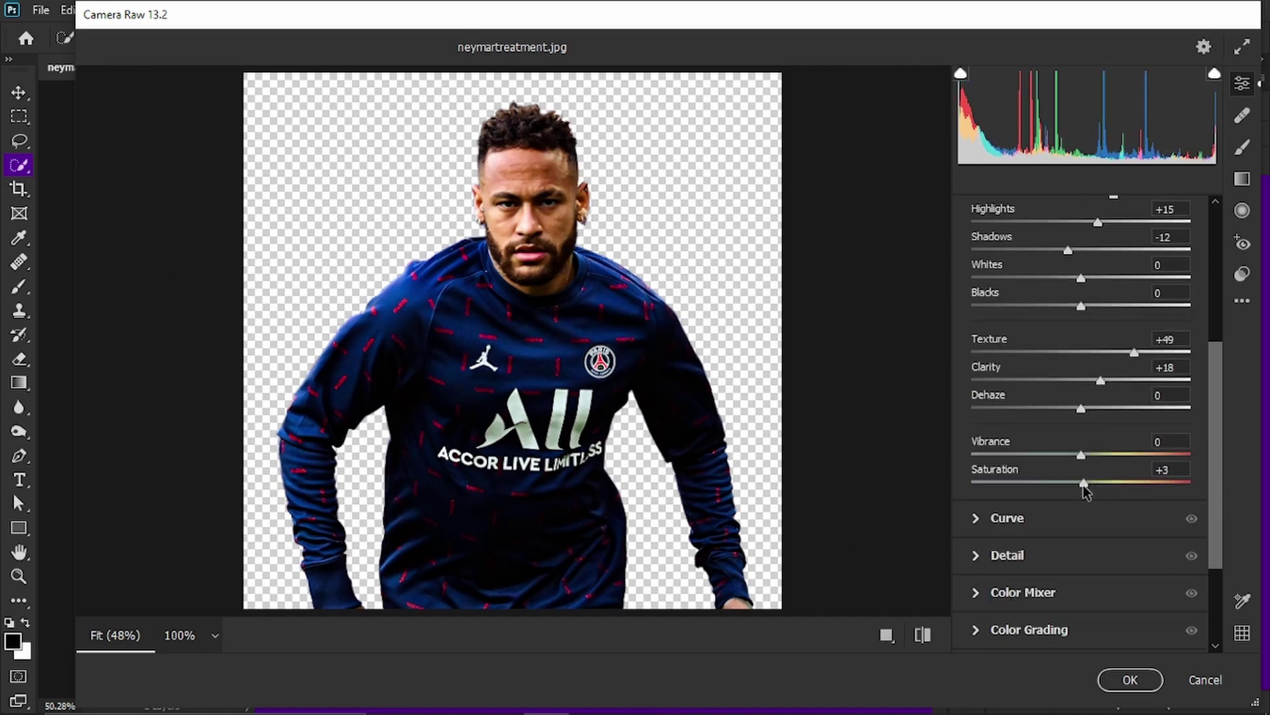
pyautogui.click(979, 557)
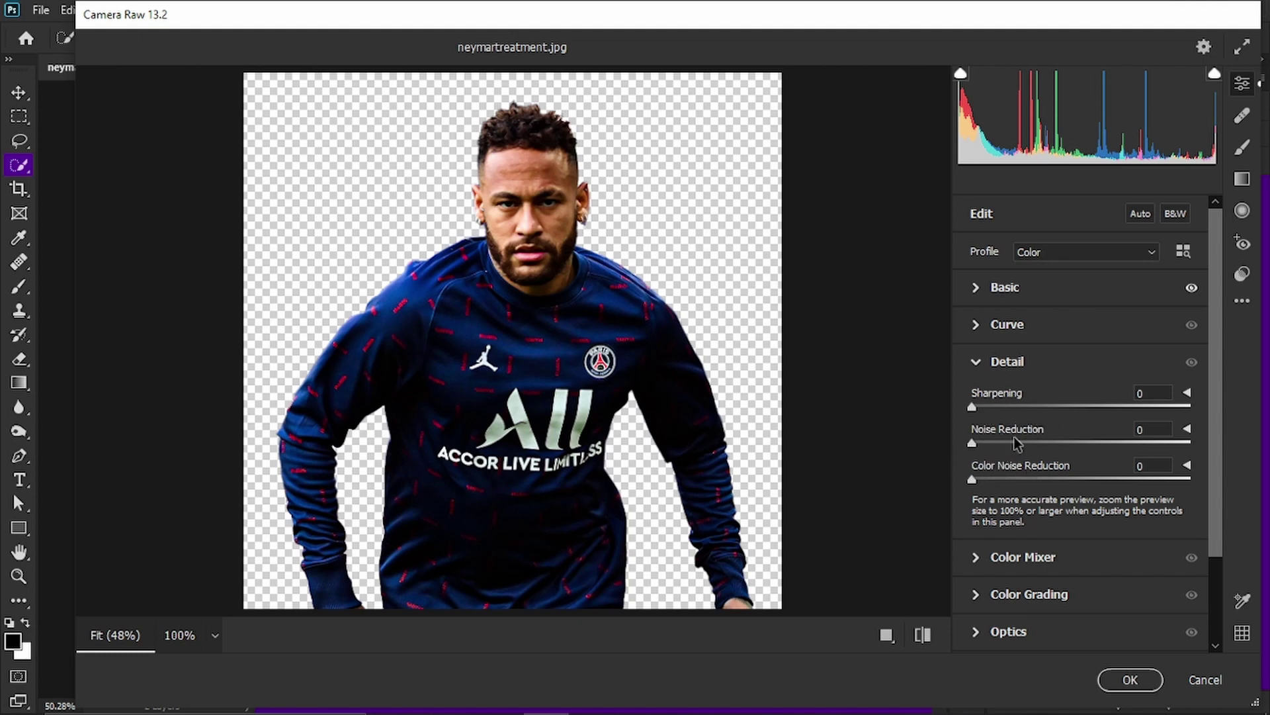
# Set Camera Raw Noise Reduction to 26, judging it zoomed in on the face.
pyautogui.moveTo(1031, 441); pyautogui.dragTo(1052, 446)
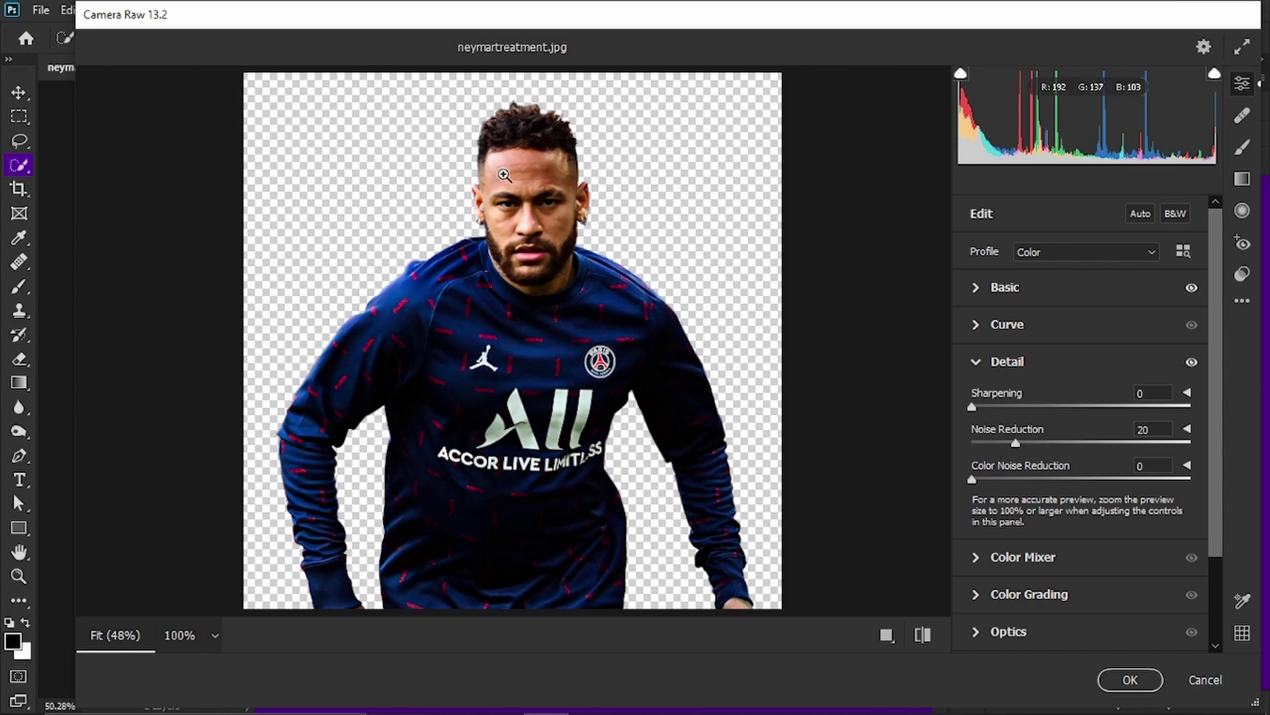
pyautogui.click(518, 159)
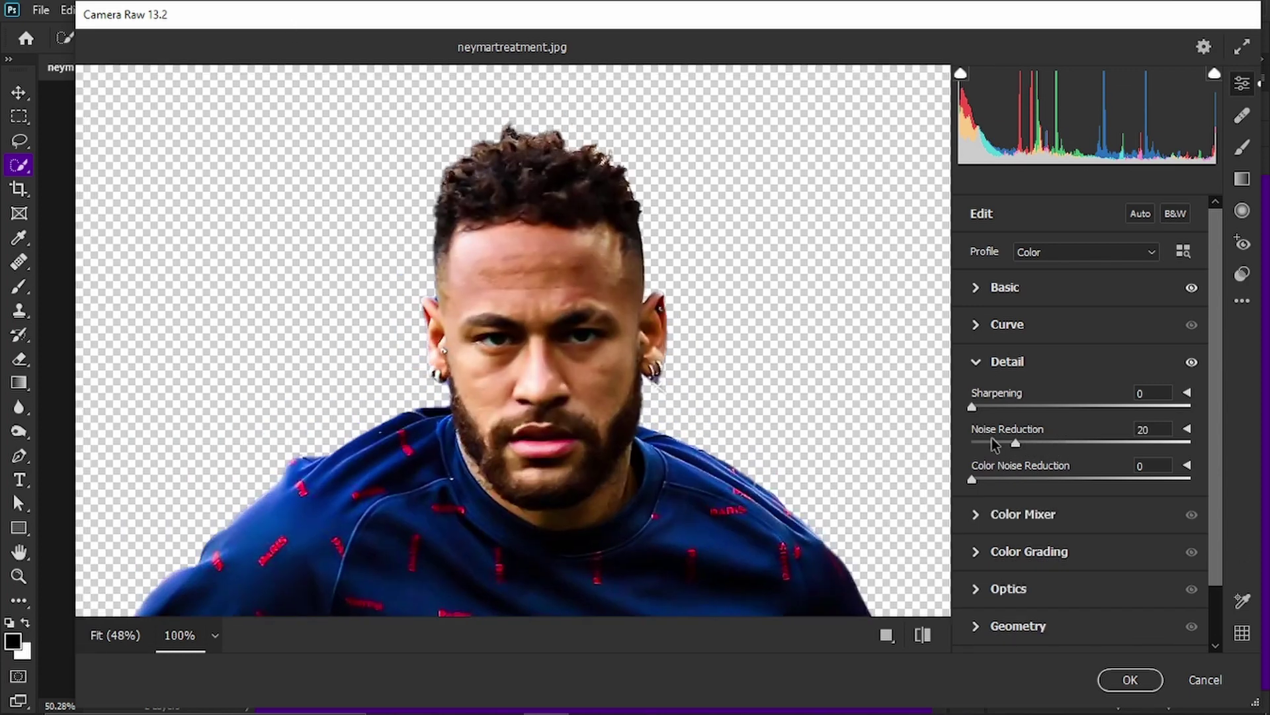
pyautogui.moveTo(1016, 442)
pyautogui.mouseDown()
pyautogui.moveTo(967, 442)
pyautogui.moveTo(1019, 440)
pyautogui.mouseUp()
pyautogui.click(1029, 442)
# Set Sharpening to 23 and compare the Detail settings on and off.
pyautogui.moveTo(985, 408); pyautogui.dragTo(1005, 407)
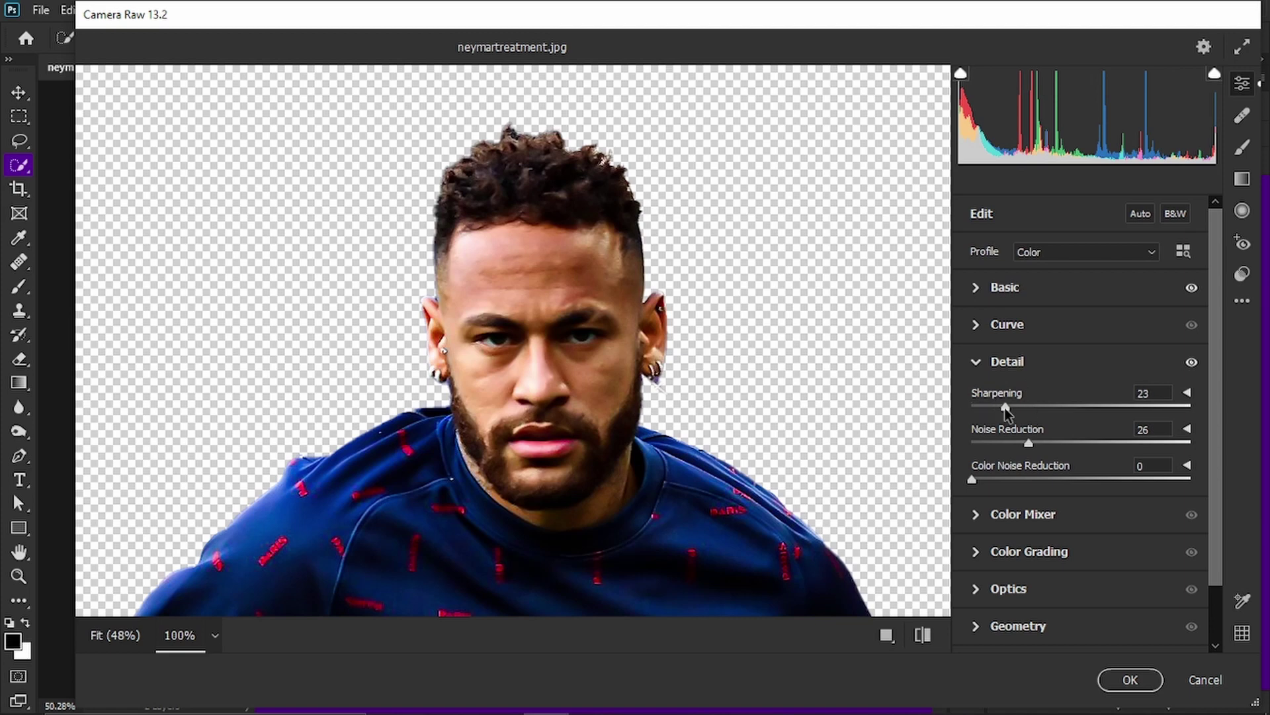
pyautogui.click(1191, 363)
pyautogui.click(1191, 363)
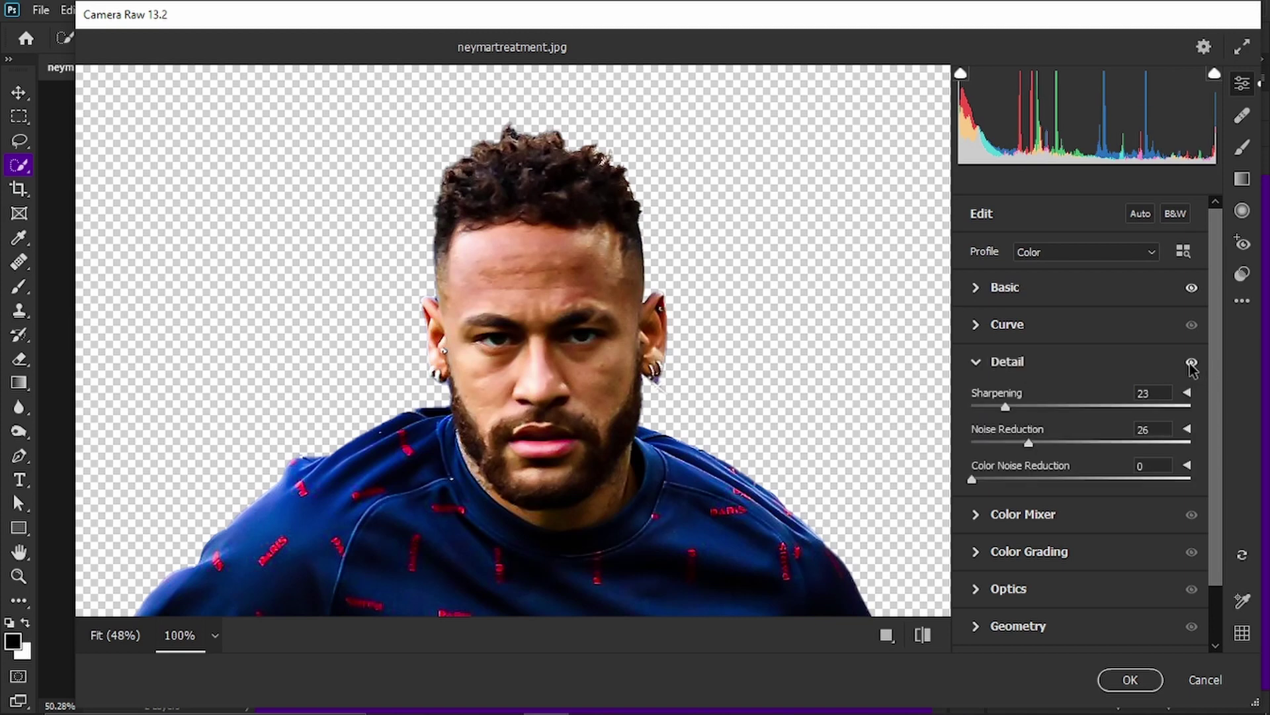
pyautogui.click(978, 362)
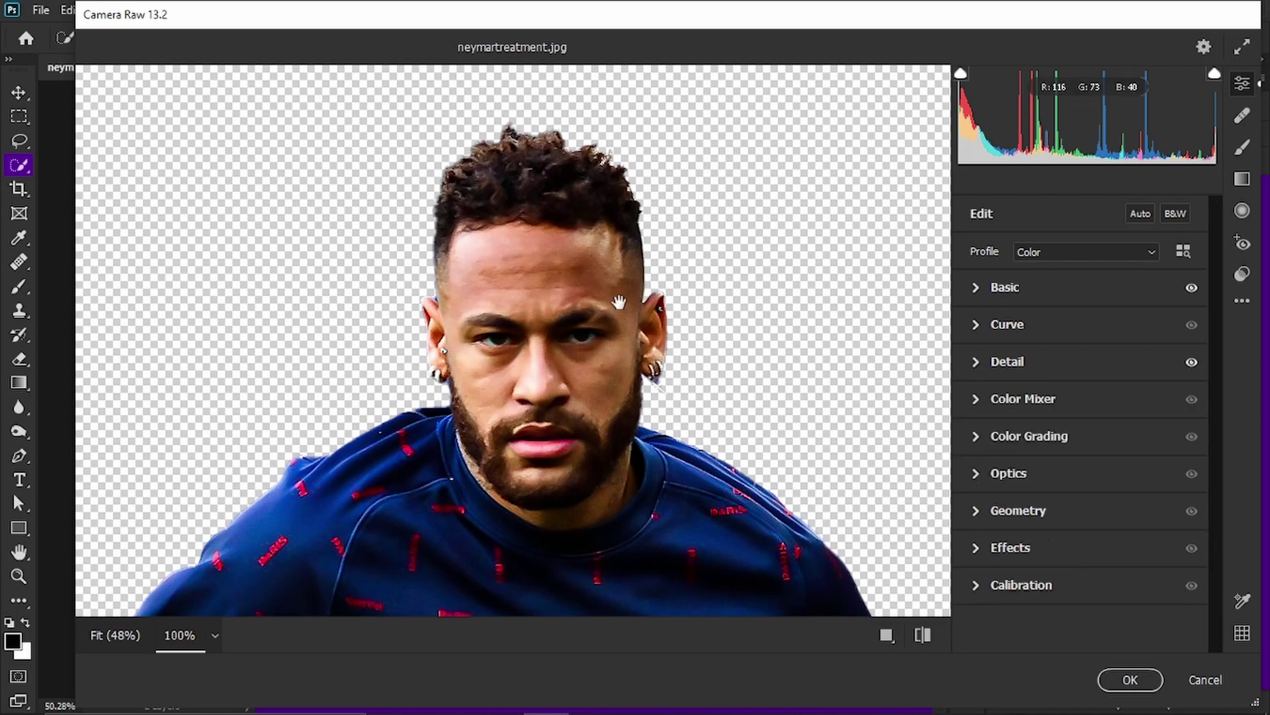
pyautogui.scroll(-3, 618, 302)
pyautogui.scroll(-2, 579, 341)
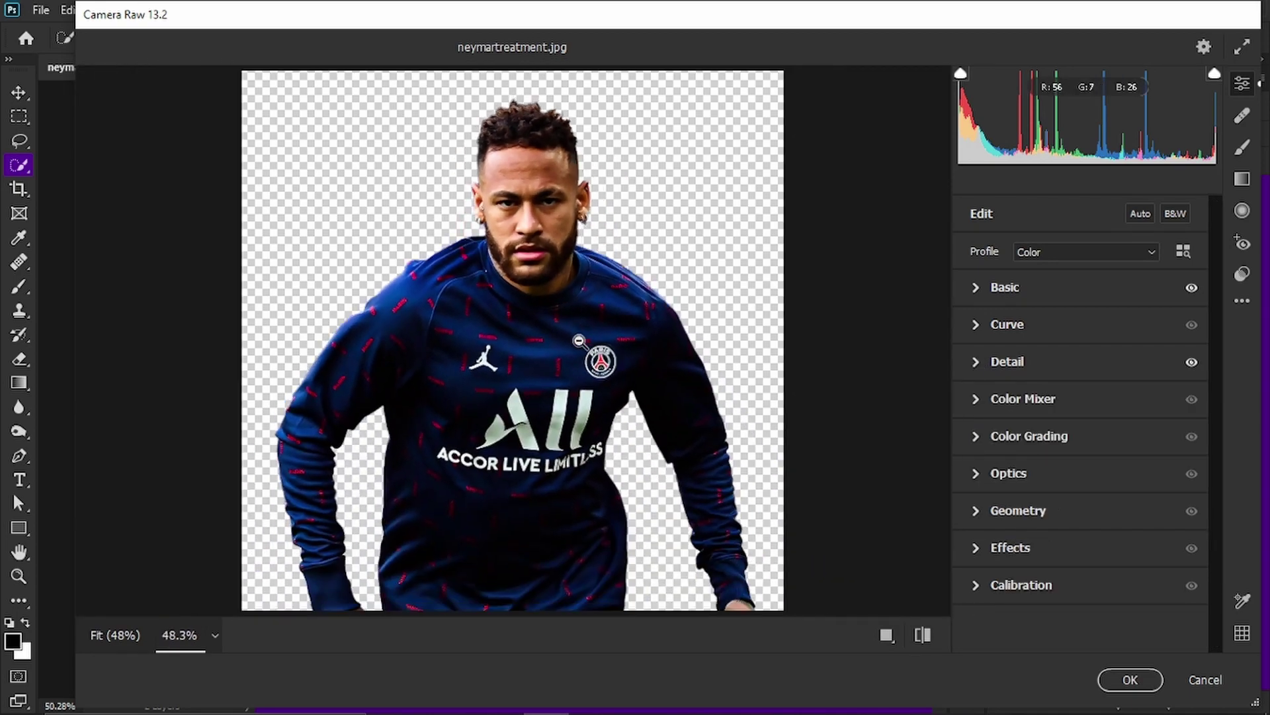
# Set the Camera Raw tone curve to Shadows -12 and Highlights +10, comparing before and after.
pyautogui.click(976, 324)
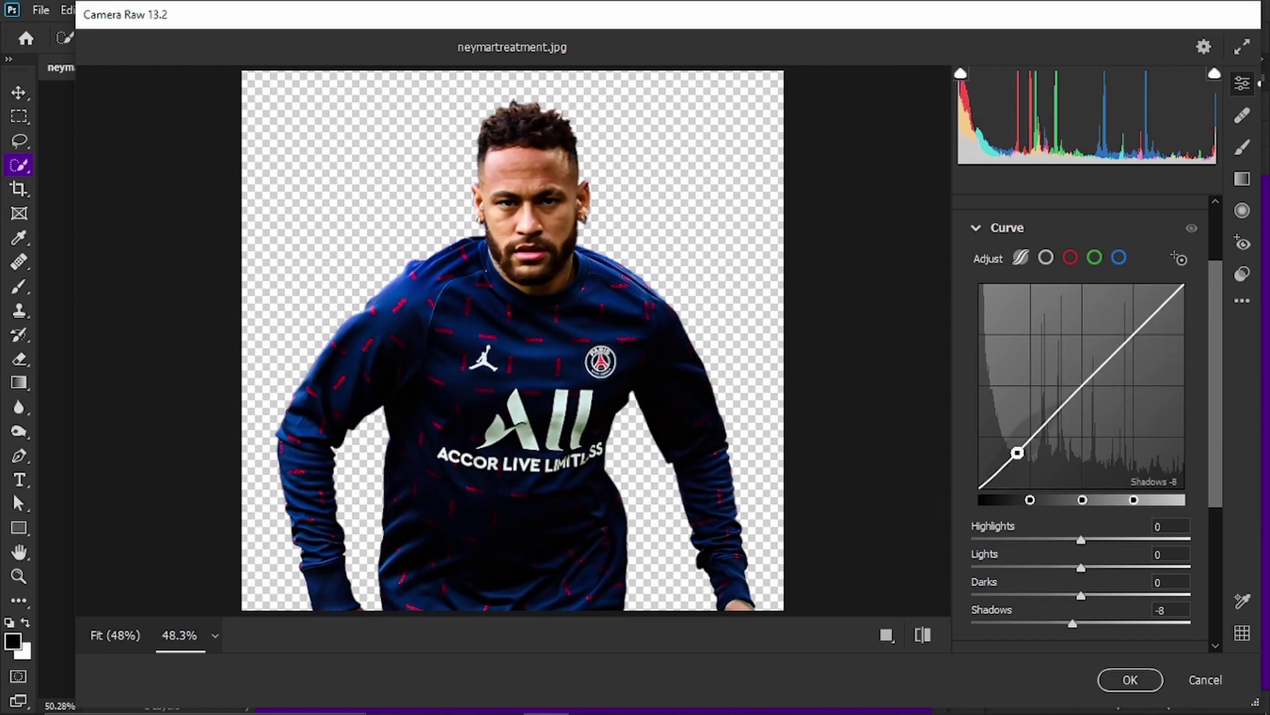
pyautogui.moveTo(1014, 455); pyautogui.dragTo(1015, 463)
pyautogui.moveTo(1146, 319); pyautogui.dragTo(1145, 313)
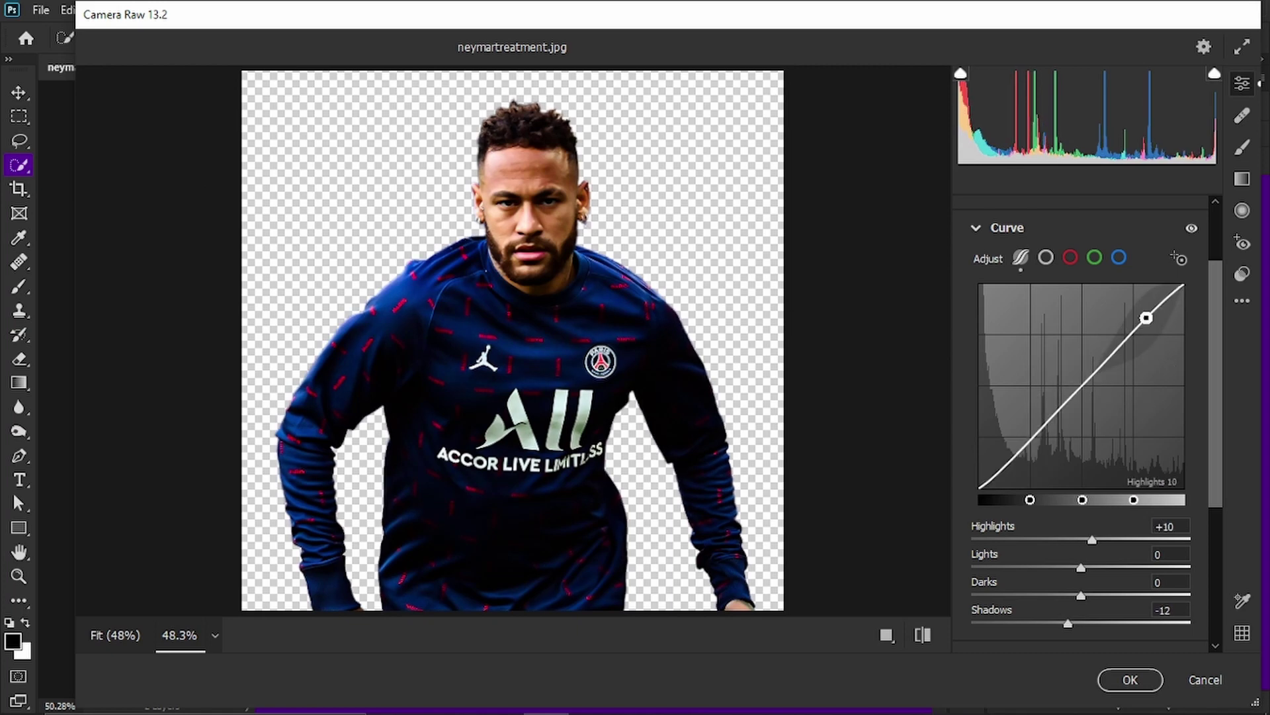
pyautogui.click(1192, 229)
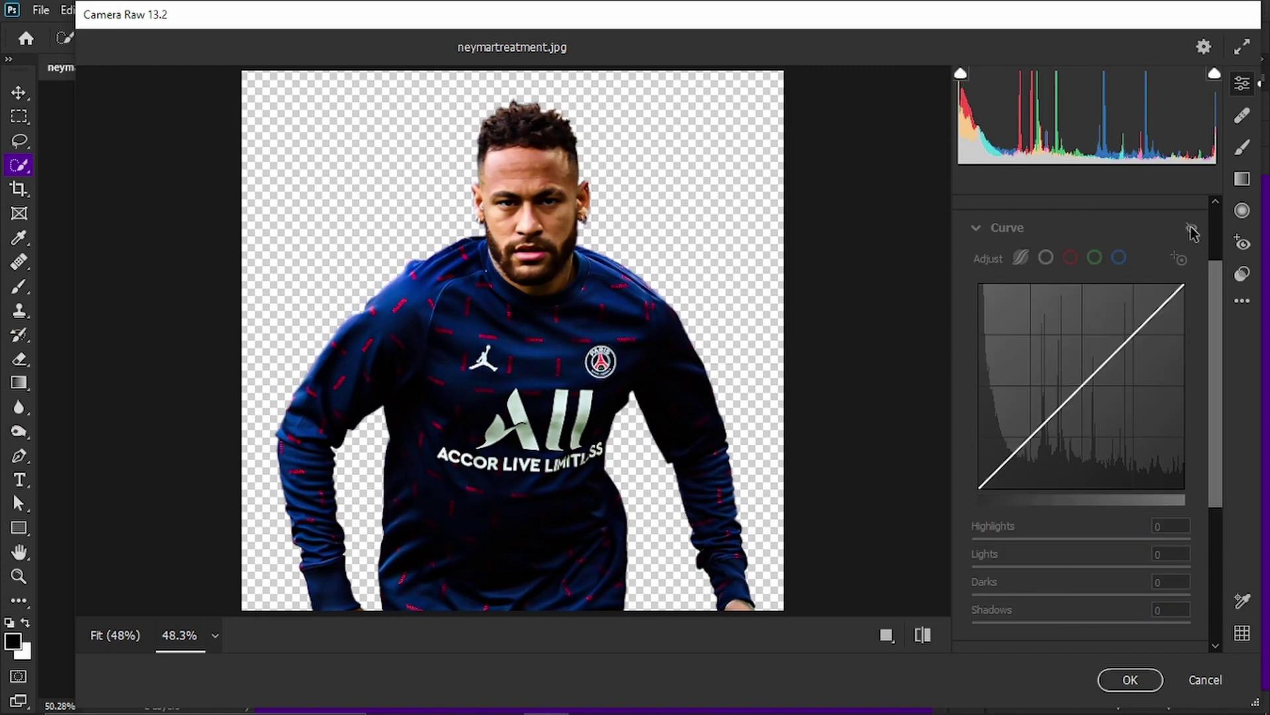
pyautogui.click(1192, 230)
pyautogui.click(971, 230)
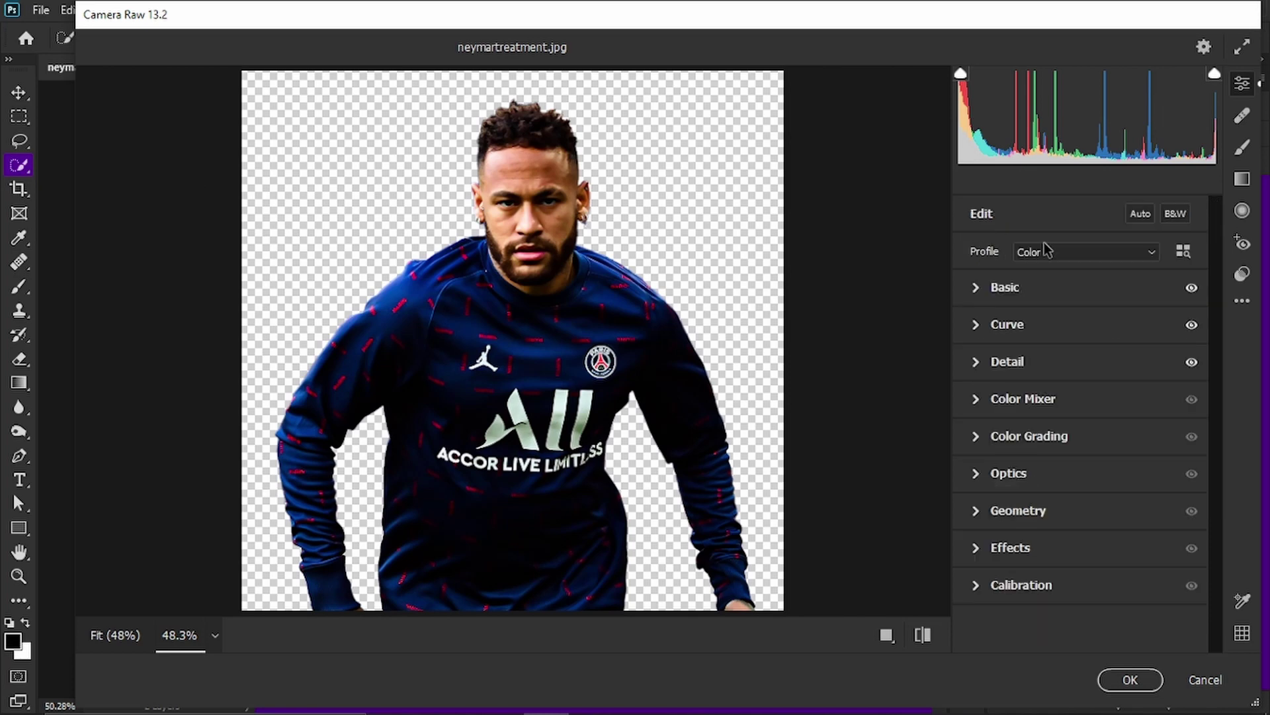
# In Color Mixer, slightly raise Blues luminance and set hue Reds -5, Oranges -5, Yellows -100.
pyautogui.click(974, 400)
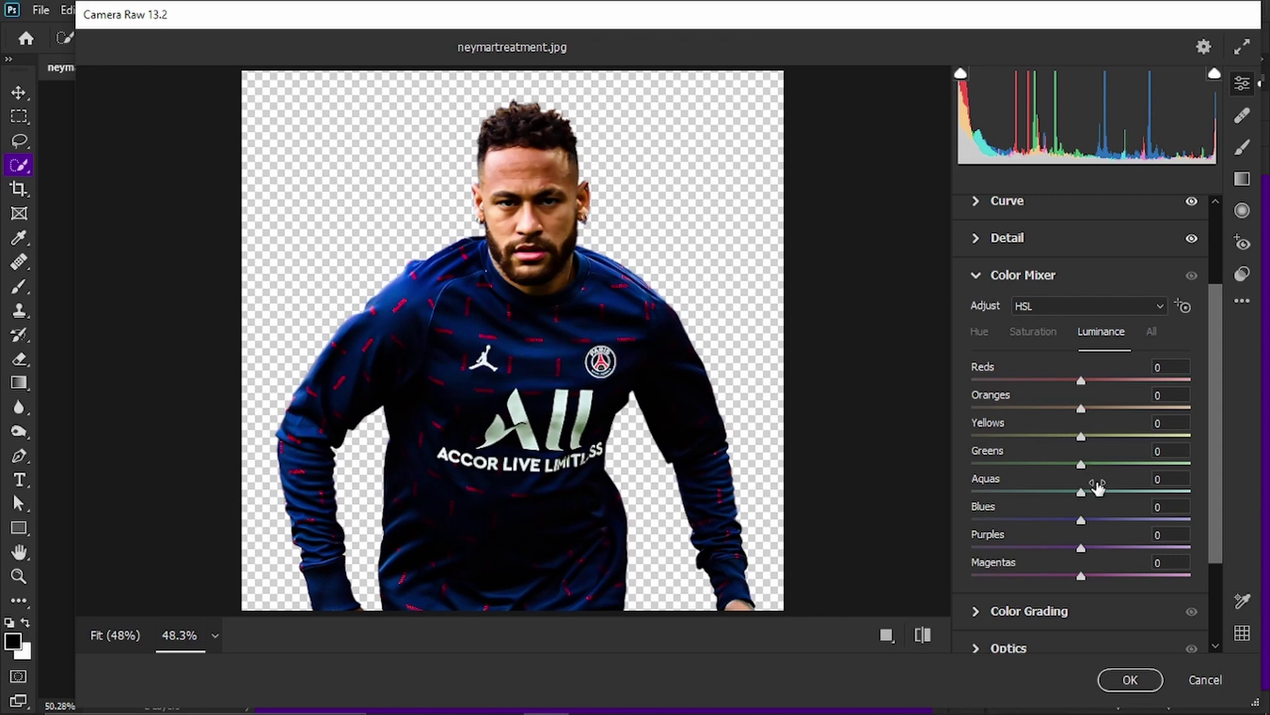
pyautogui.moveTo(1082, 520)
pyautogui.mouseDown()
pyautogui.moveTo(1174, 520)
pyautogui.moveTo(1068, 519)
pyautogui.moveTo(1084, 520)
pyautogui.mouseUp()
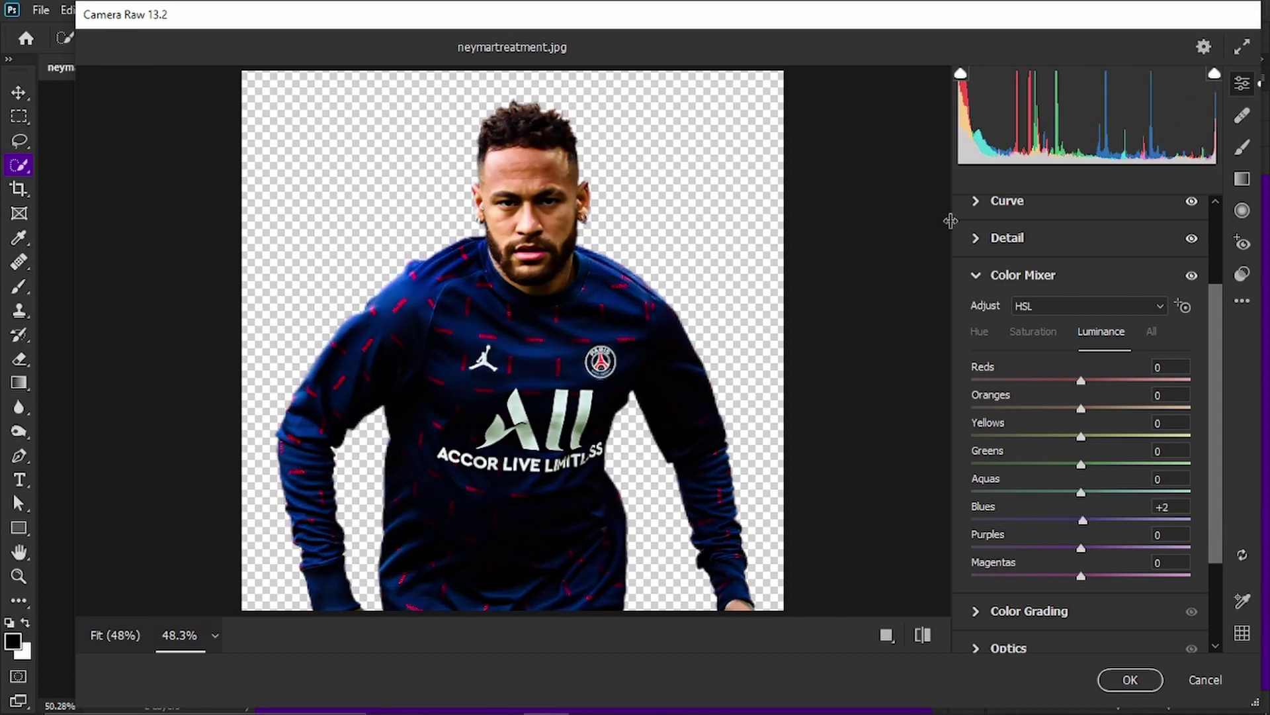
pyautogui.click(979, 330)
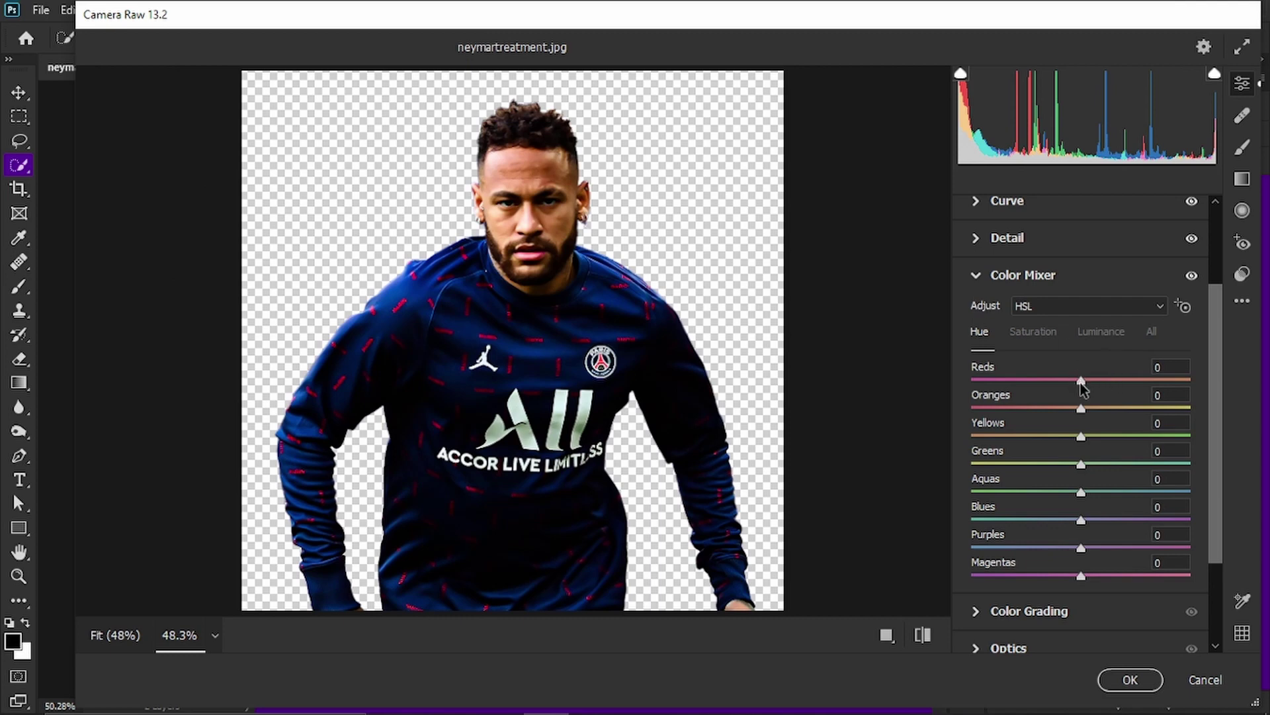
pyautogui.moveTo(1081, 385); pyautogui.dragTo(1072, 410)
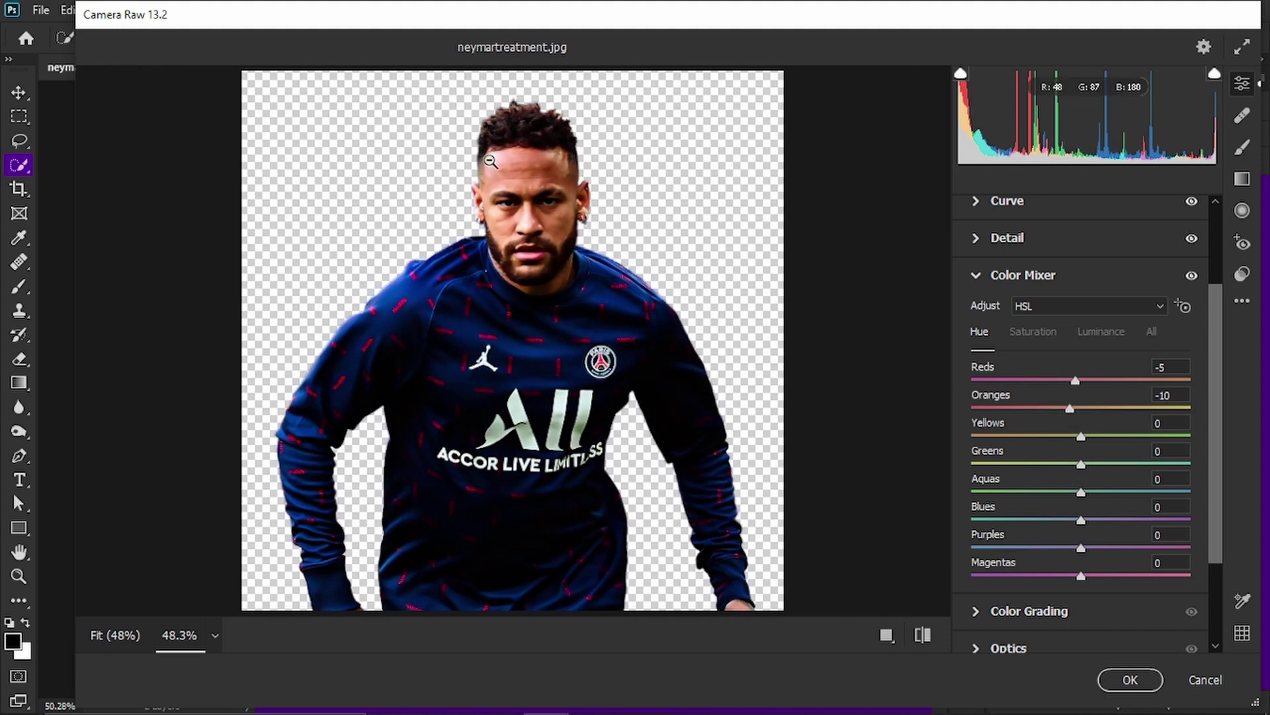
pyautogui.moveTo(1072, 408); pyautogui.dragTo(947, 431)
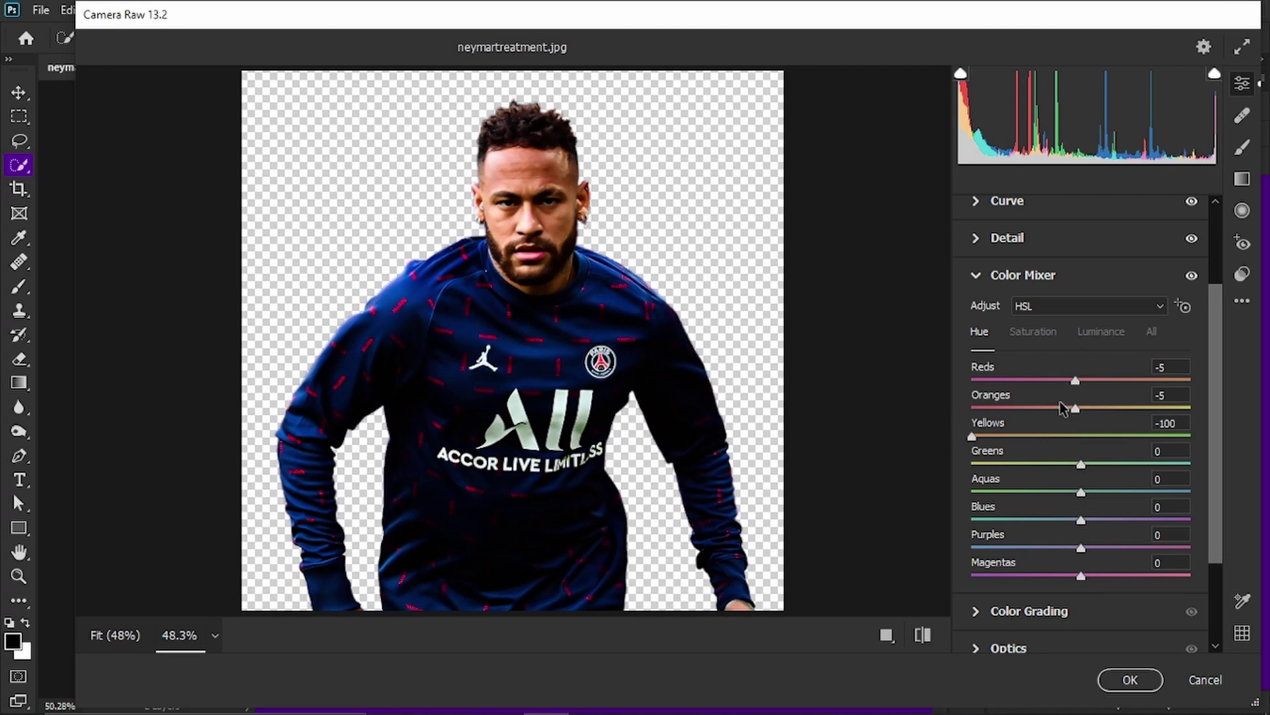
# Review the Camera Raw panels and shift the Greens hue to -100.
pyautogui.click(978, 239)
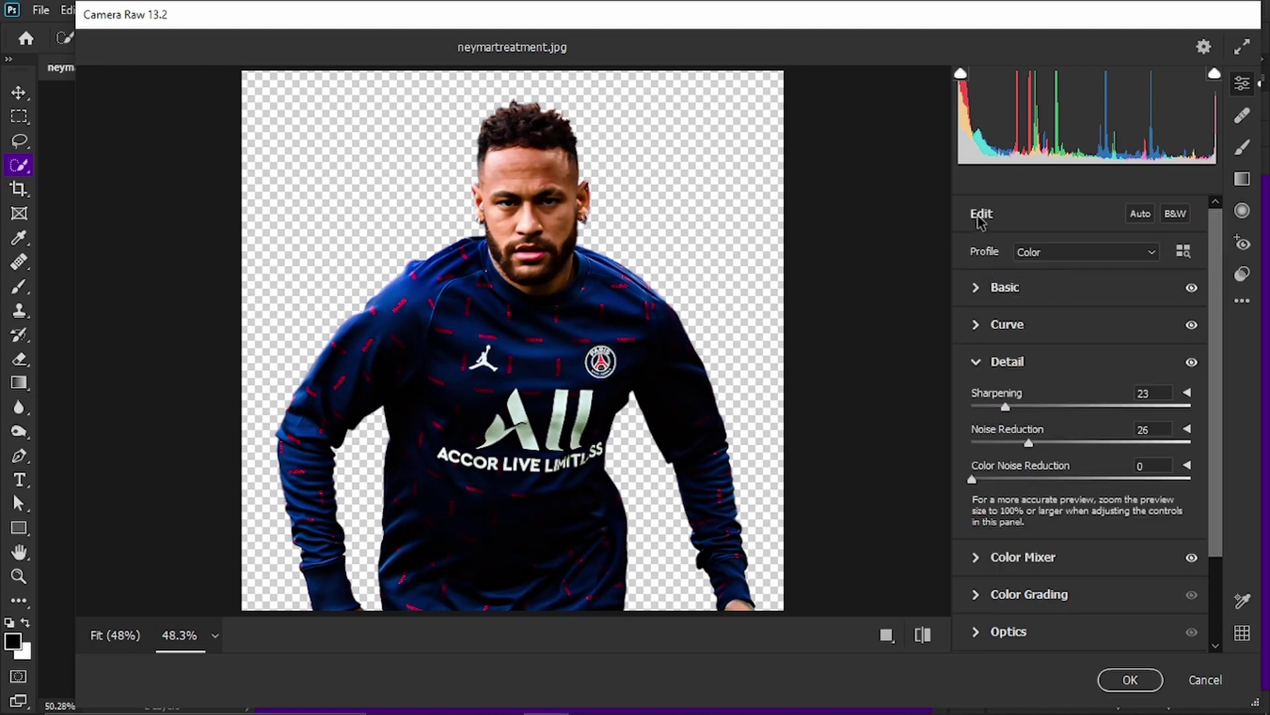
pyautogui.click(976, 295)
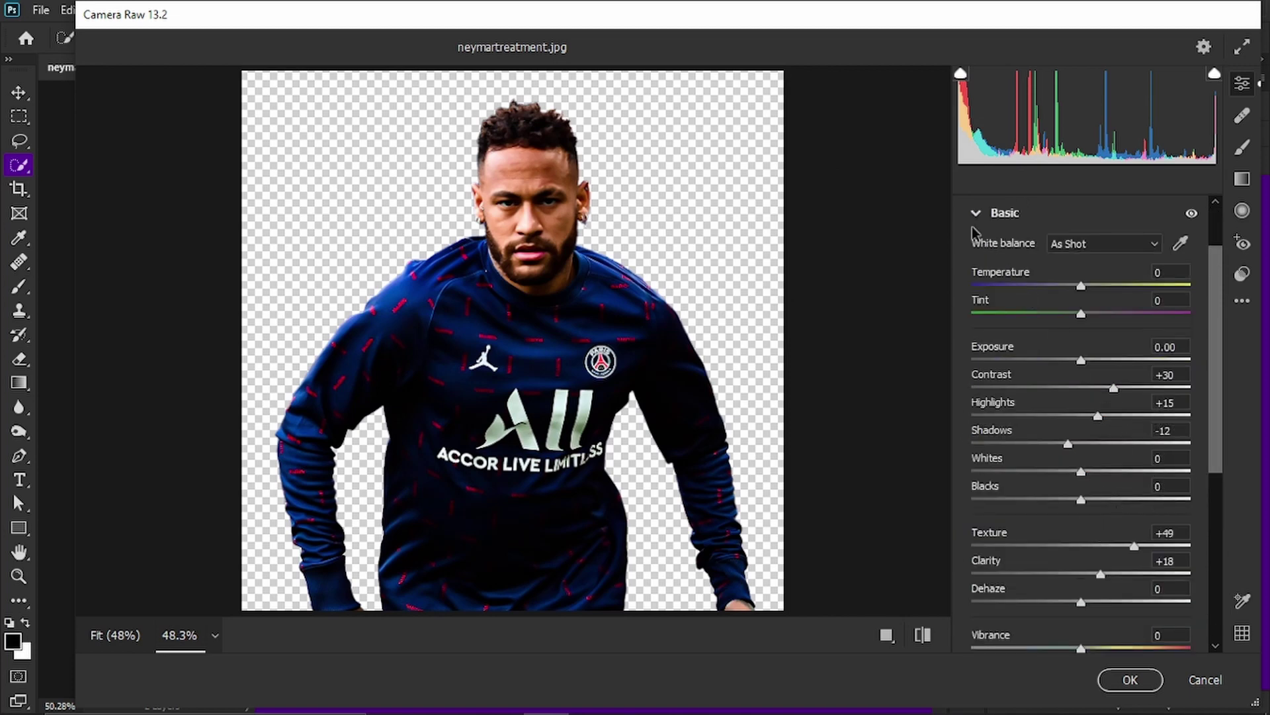
pyautogui.click(985, 213)
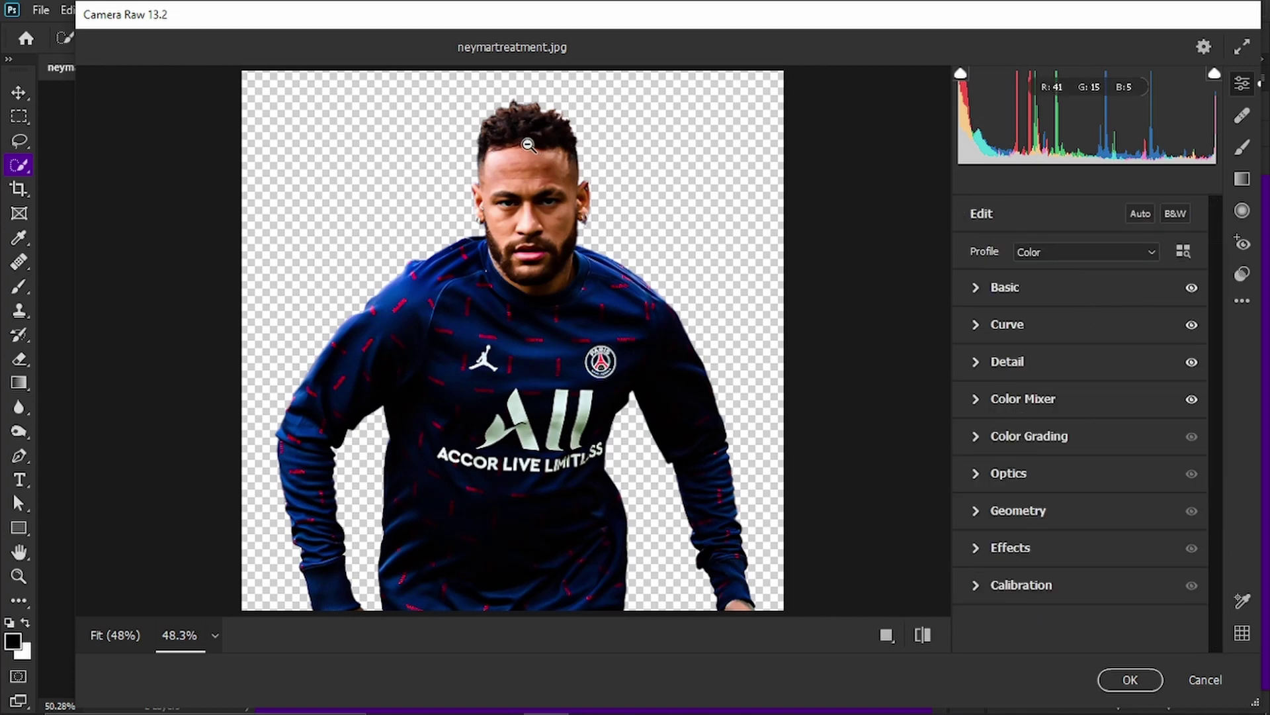
pyautogui.click(976, 398)
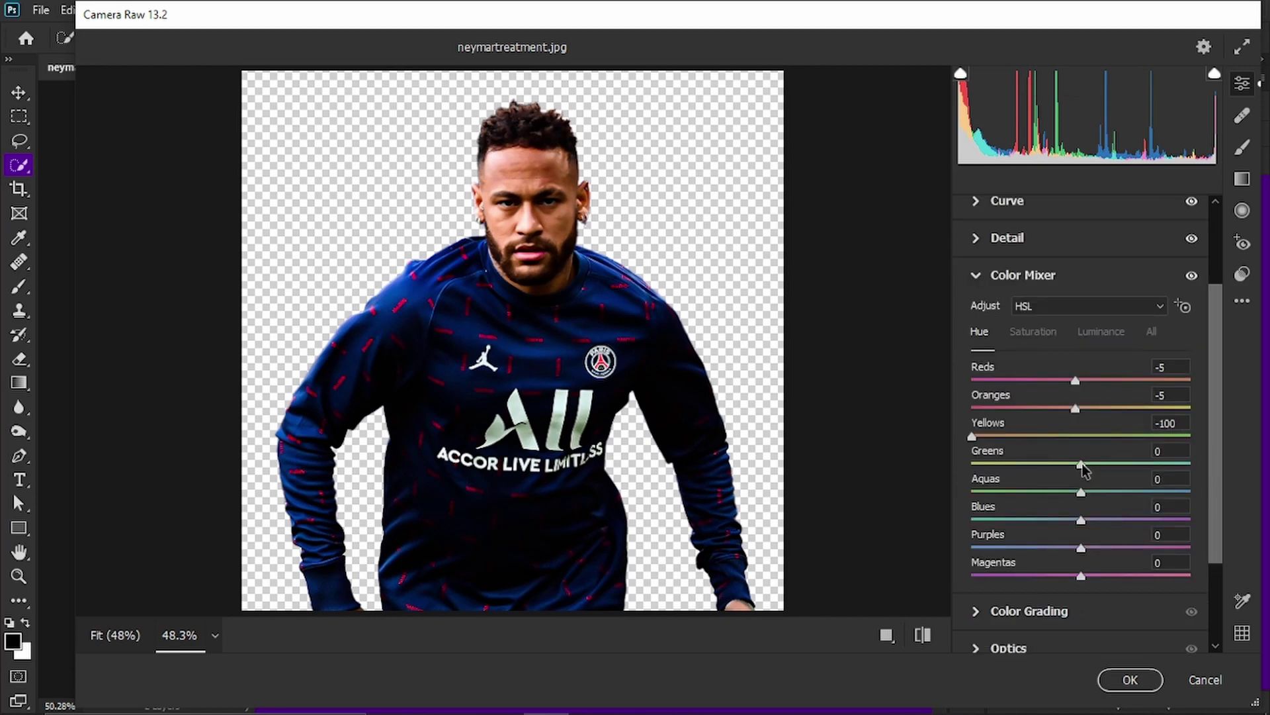
pyautogui.moveTo(1081, 463); pyautogui.dragTo(983, 471)
# Set Color Mixer saturation to Reds +11 and Yellows +49.
pyautogui.click(1036, 333)
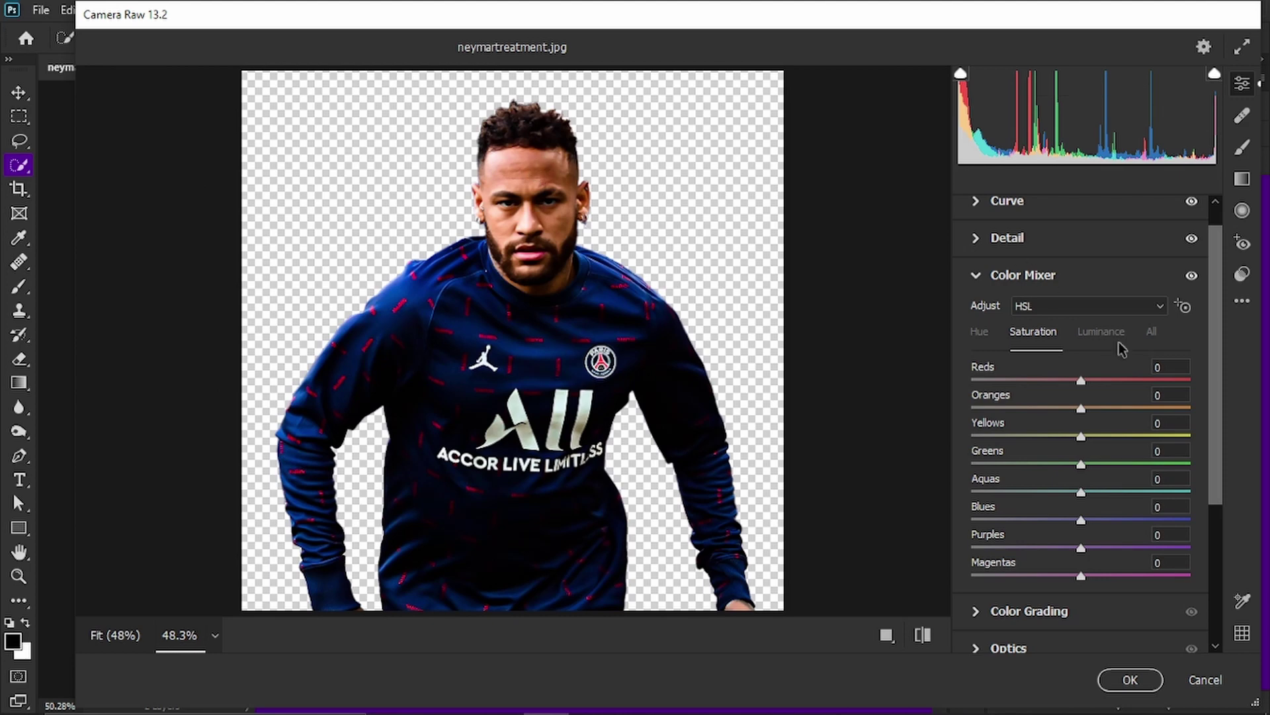
pyautogui.moveTo(1080, 381)
pyautogui.mouseDown()
pyautogui.moveTo(1101, 384)
pyautogui.moveTo(1088, 383)
pyautogui.mouseUp()
pyautogui.moveTo(1083, 438); pyautogui.dragTo(1134, 437)
# Set luminance Reds +5 and Yellows +34, then apply the Camera Raw filter.
pyautogui.click(1101, 331)
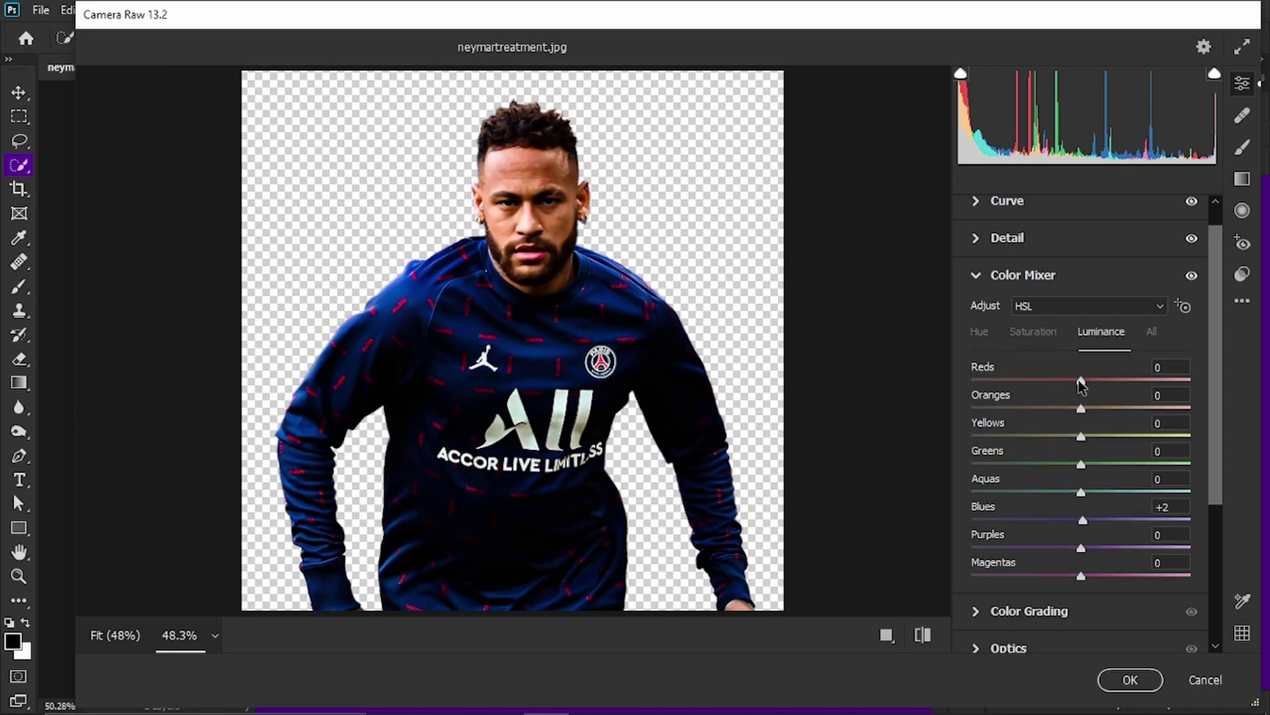
pyautogui.moveTo(1080, 381)
pyautogui.mouseDown()
pyautogui.moveTo(1154, 381)
pyautogui.moveTo(951, 391)
pyautogui.moveTo(1087, 394)
pyautogui.moveTo(1093, 379)
pyautogui.mouseUp()
pyautogui.click(1040, 332)
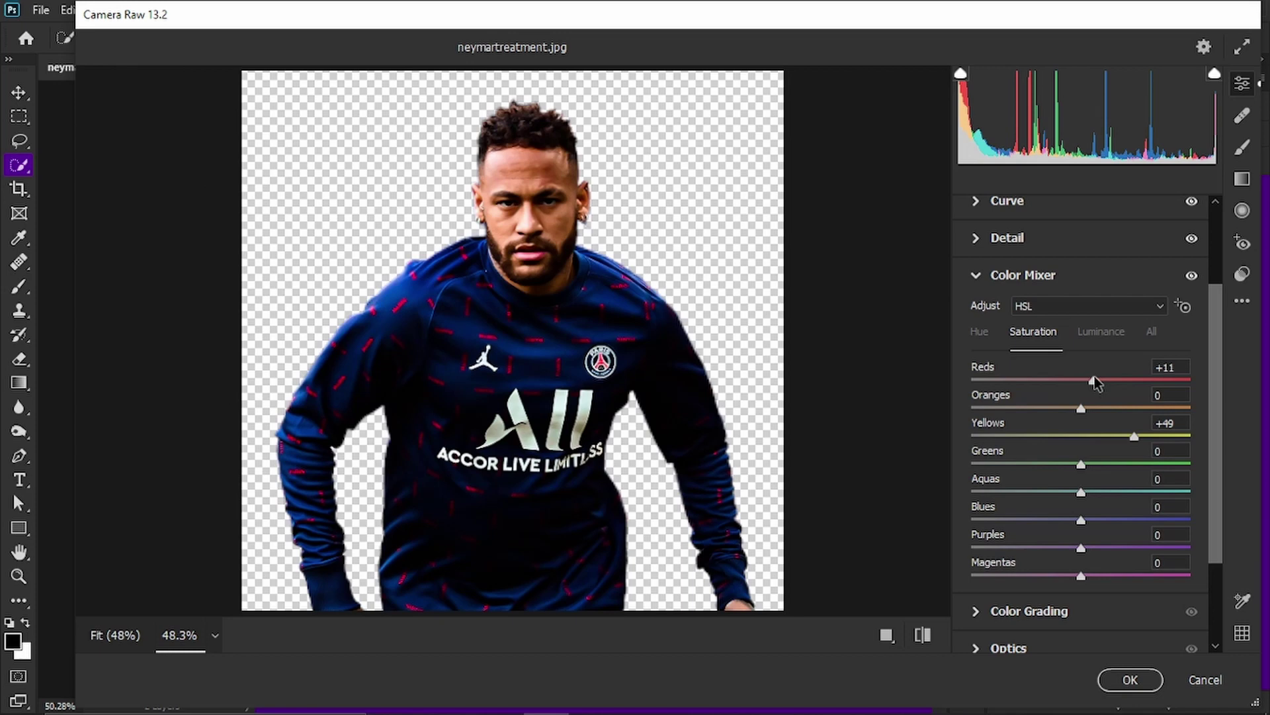
pyautogui.click(1101, 335)
pyautogui.moveTo(1082, 437); pyautogui.dragTo(1118, 437)
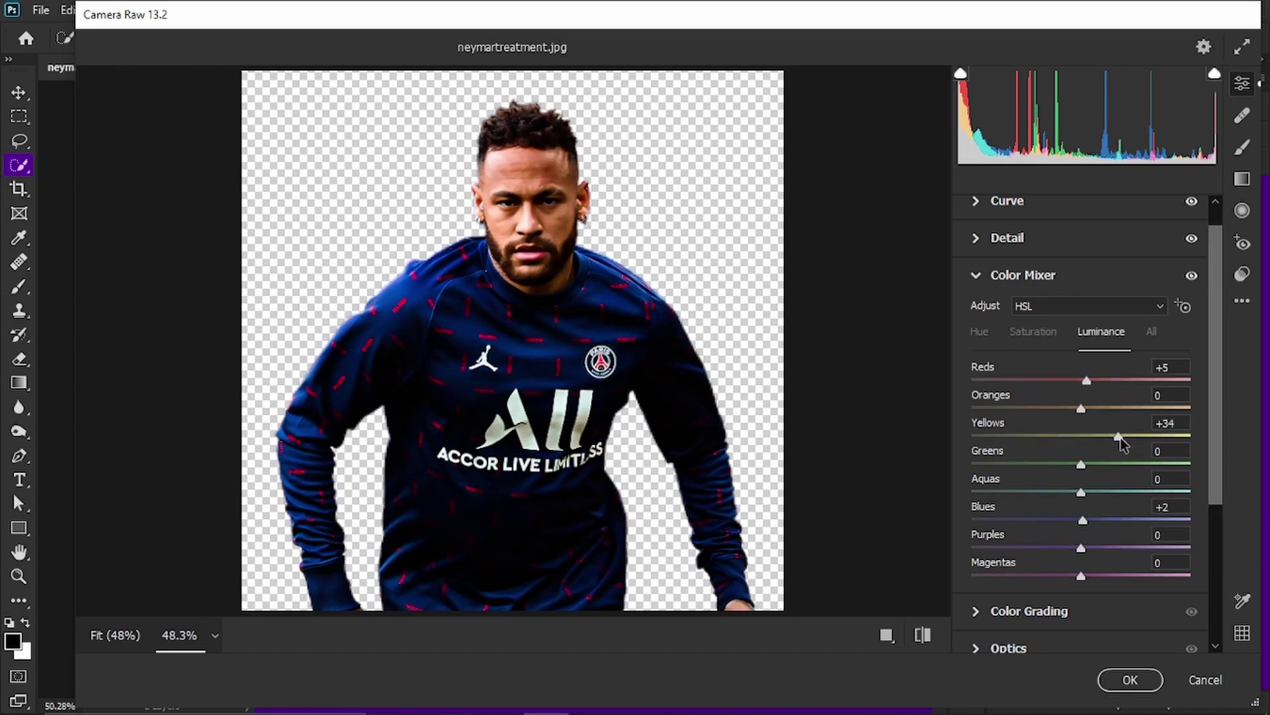
pyautogui.click(978, 275)
pyautogui.click(1130, 680)
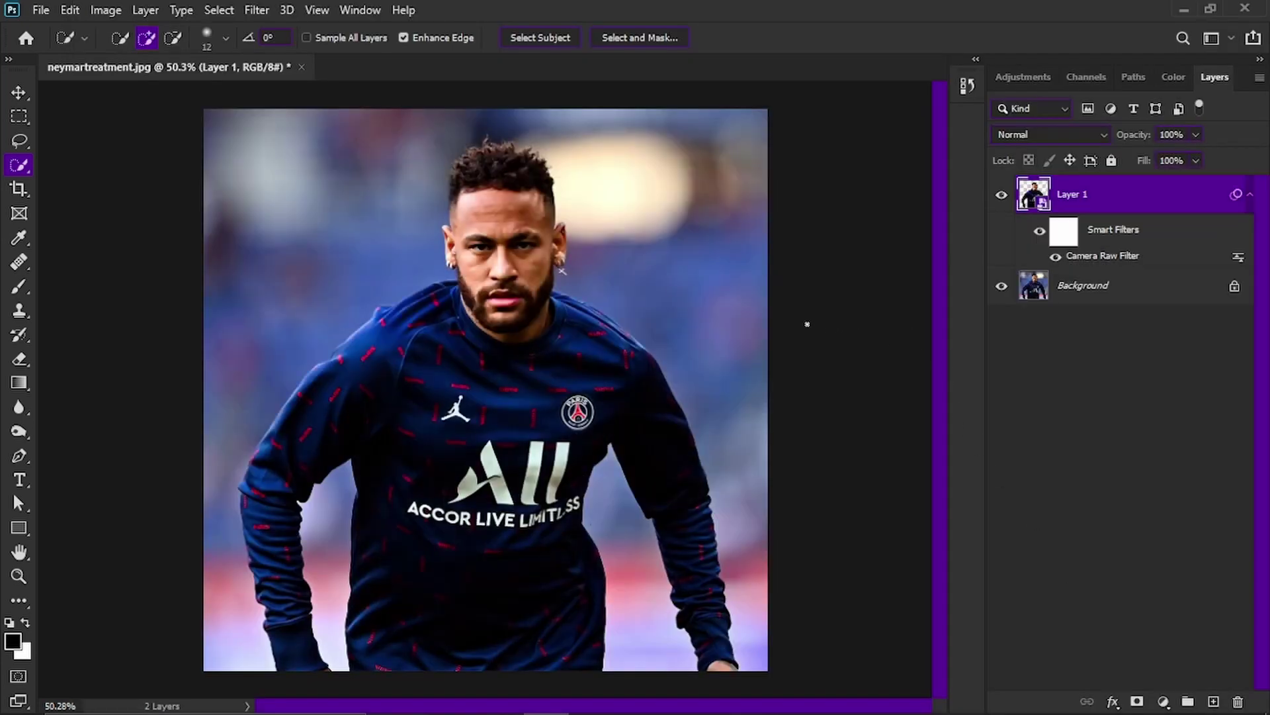
# Select the photo's Highlights via Color Range with Fuzziness 11 and Range 226.
pyautogui.click(1003, 196)
pyautogui.click(1002, 196)
pyautogui.click(206, 13)
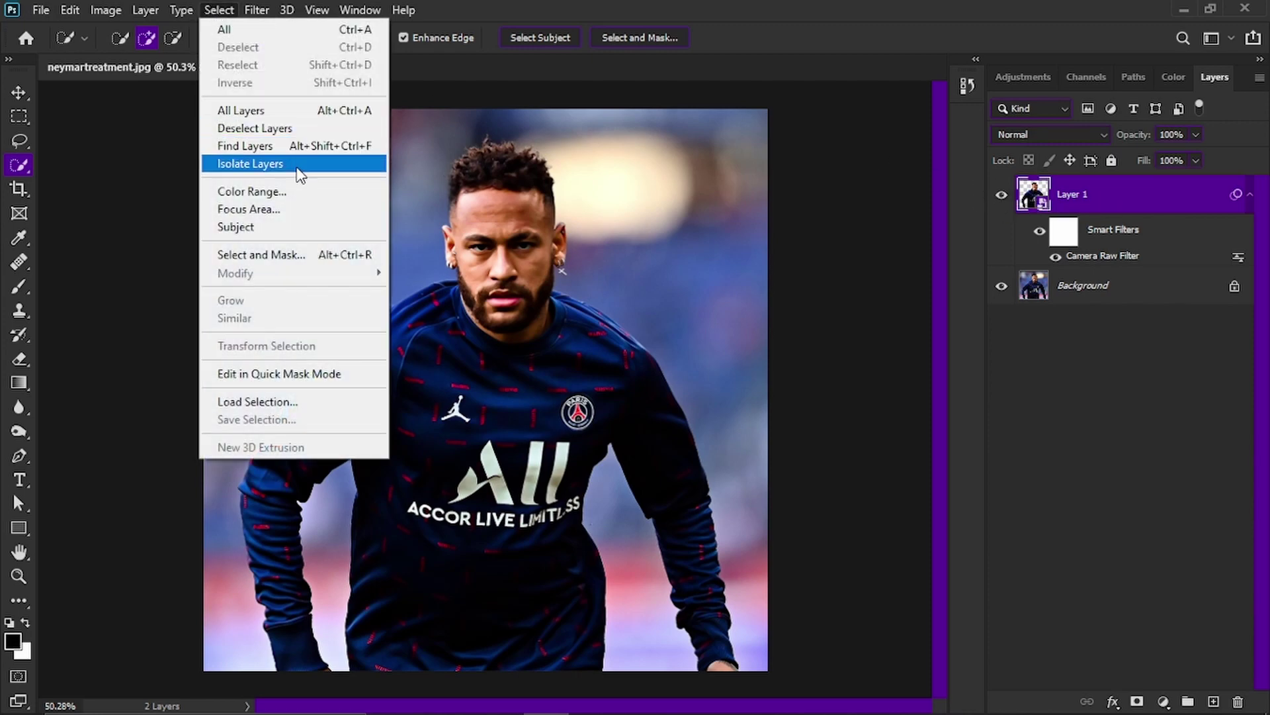
pyautogui.click(299, 190)
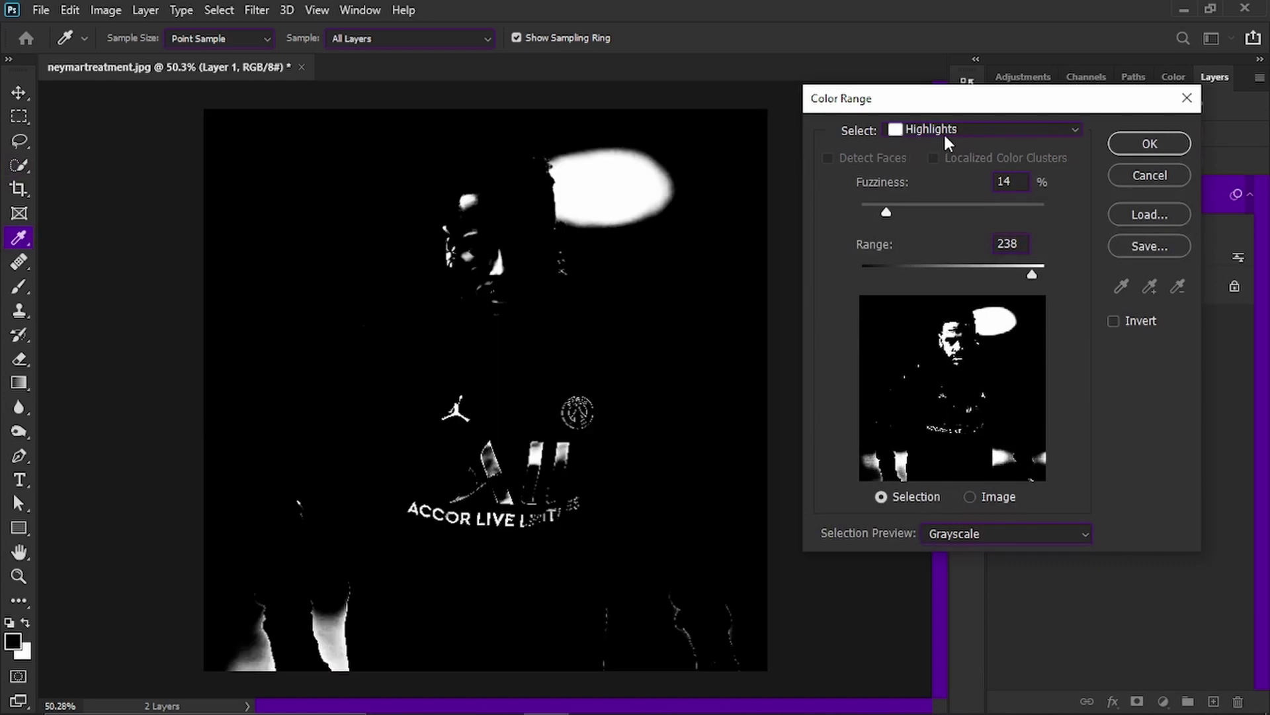
pyautogui.click(943, 132)
pyautogui.click(926, 303)
pyautogui.moveTo(887, 212)
pyautogui.mouseDown()
pyautogui.moveTo(1005, 213)
pyautogui.moveTo(886, 200)
pyautogui.mouseUp()
pyautogui.moveTo(1022, 271)
pyautogui.mouseDown()
pyautogui.moveTo(1034, 272)
pyautogui.moveTo(819, 258)
pyautogui.moveTo(974, 283)
pyautogui.moveTo(1026, 277)
pyautogui.mouseUp()
pyautogui.moveTo(883, 208); pyautogui.dragTo(880, 209)
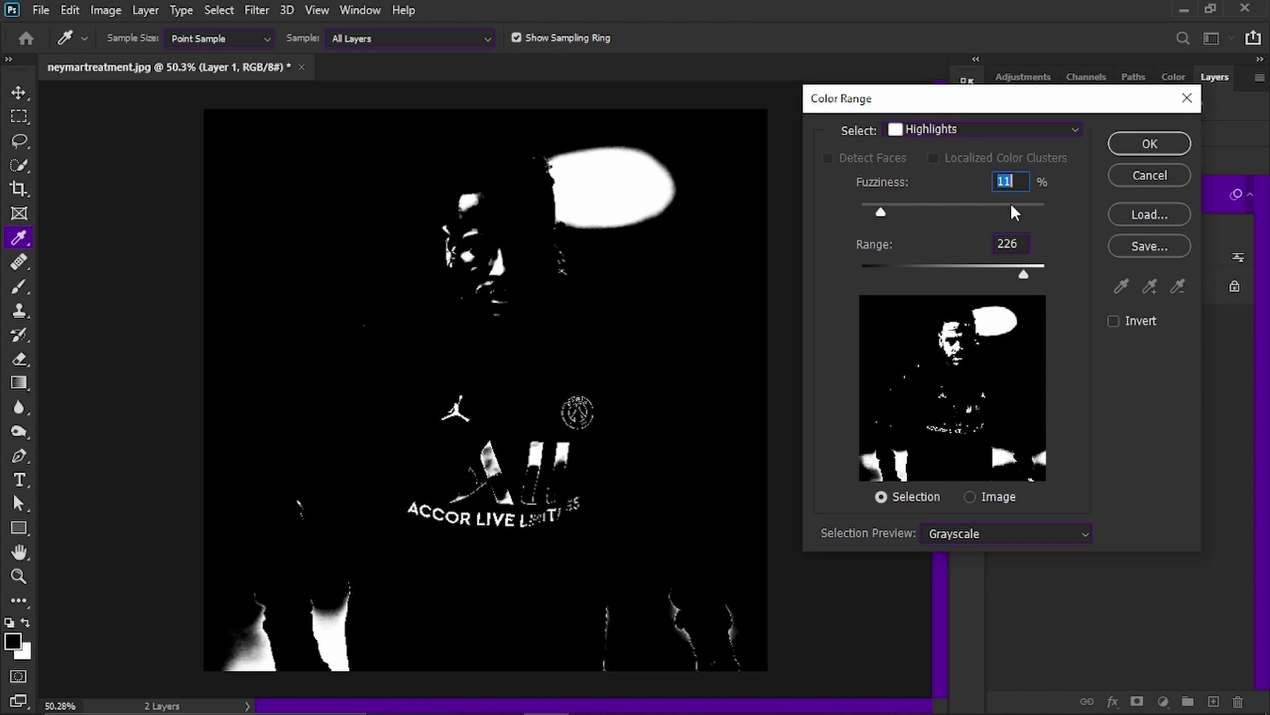
pyautogui.click(1142, 143)
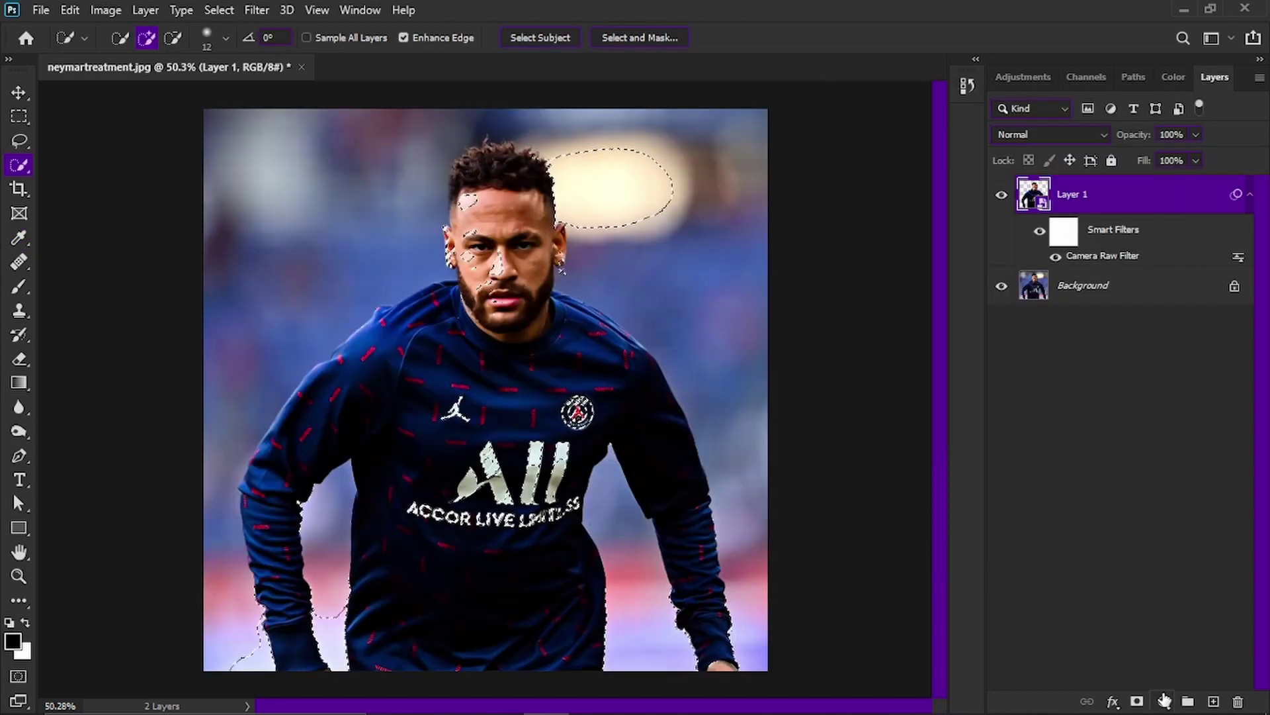
# Add a Brightness/Contrast layer clipped to Layer 1 with Brightness 150.
pyautogui.click(1163, 700)
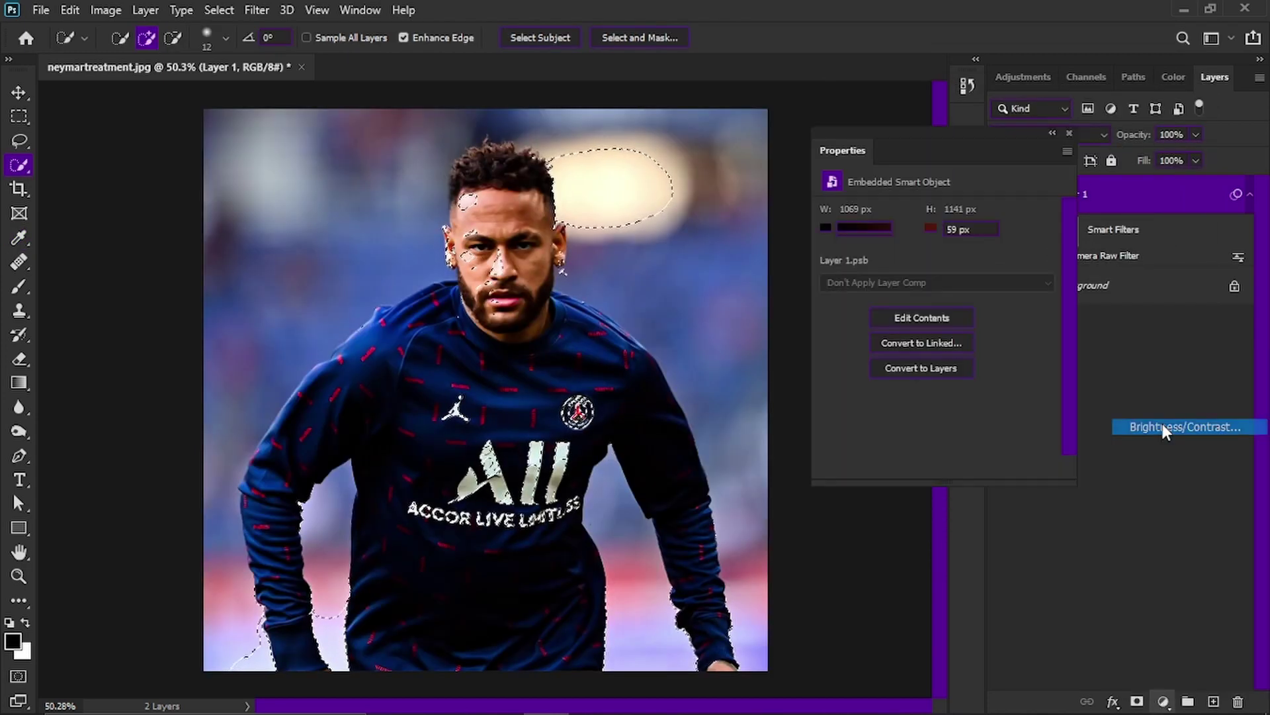
pyautogui.click(1165, 426)
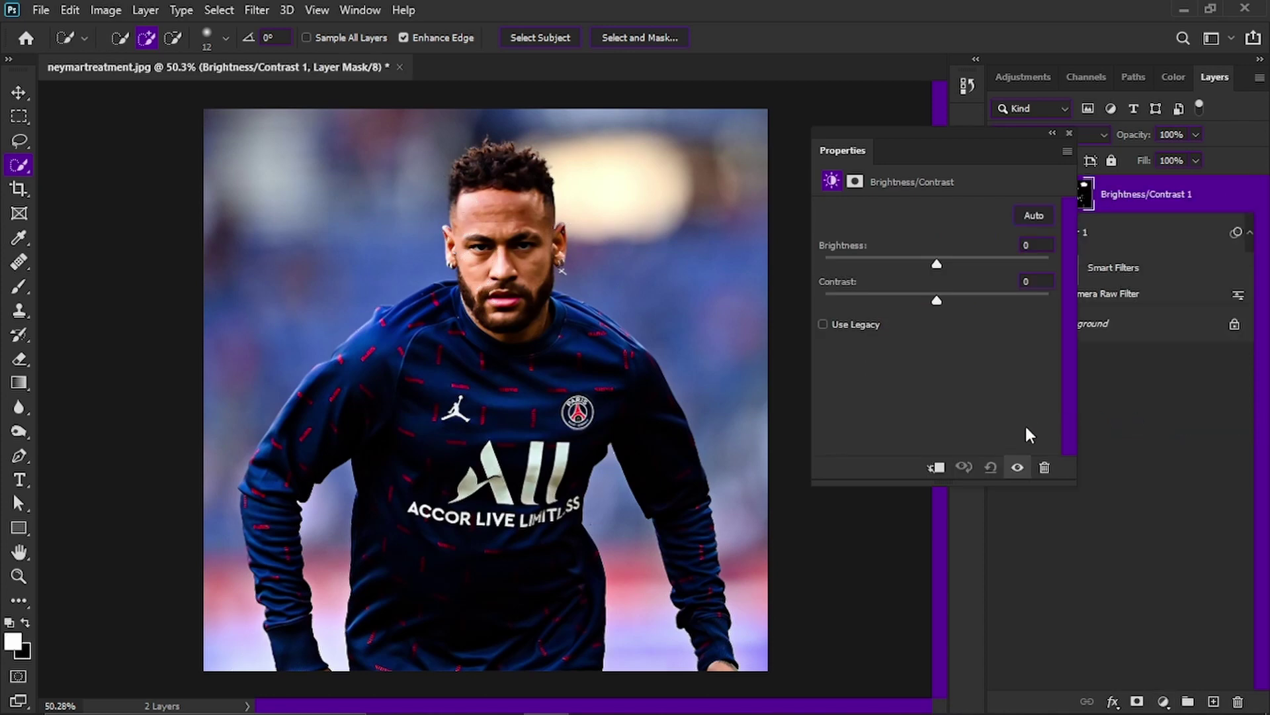
pyautogui.click(935, 468)
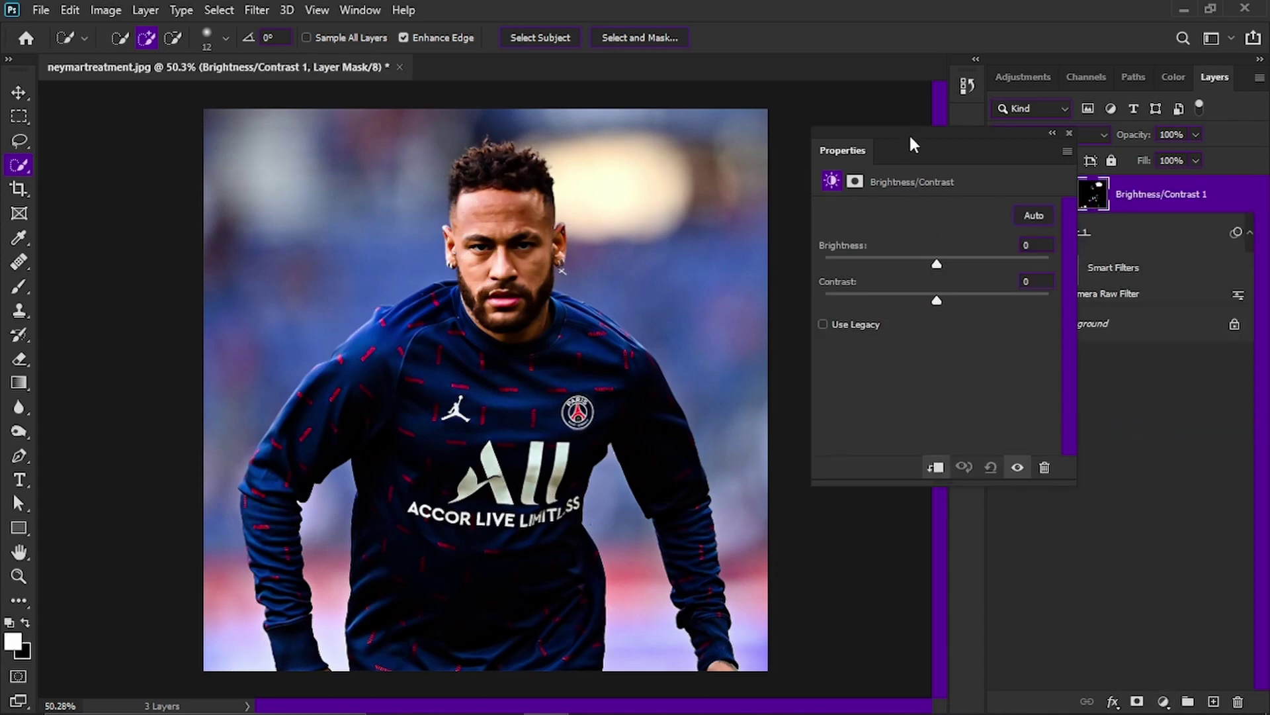
pyautogui.moveTo(909, 133); pyautogui.dragTo(868, 135)
pyautogui.moveTo(911, 260); pyautogui.dragTo(1011, 263)
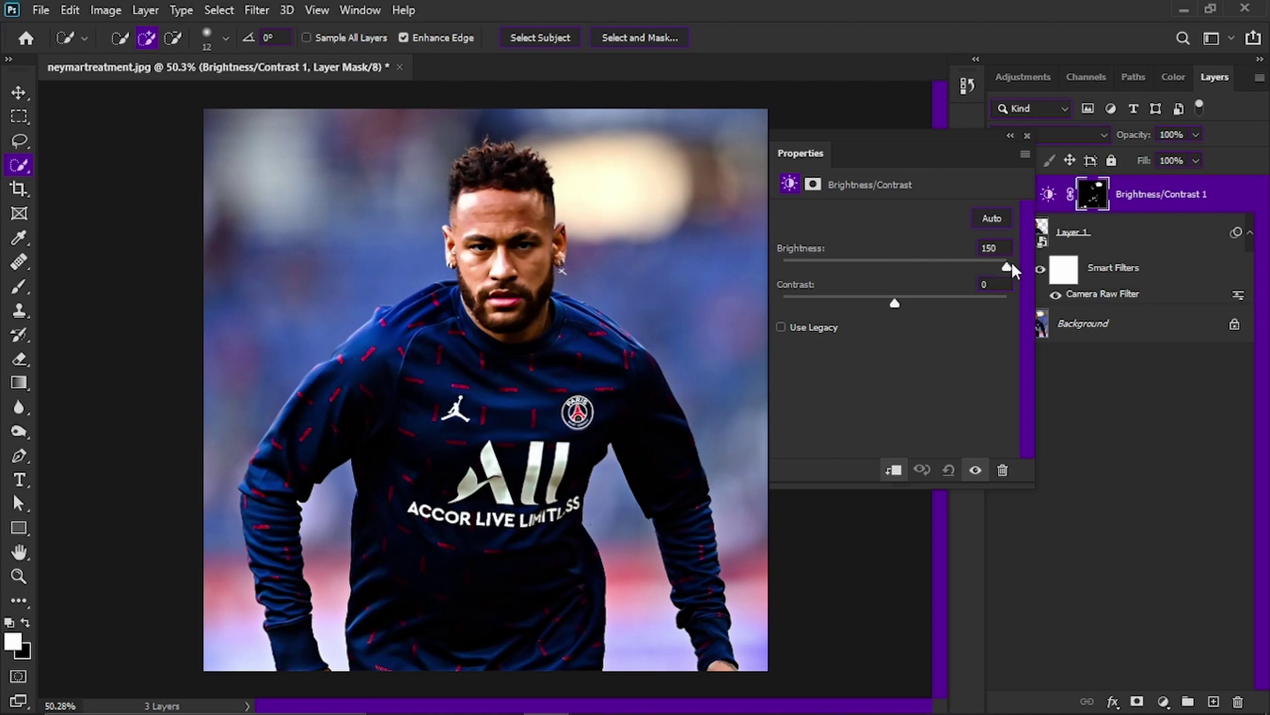
# Feather the Brightness/Contrast mask to 6.3 px and compare the layer on and off.
pyautogui.click(812, 185)
pyautogui.click(832, 336)
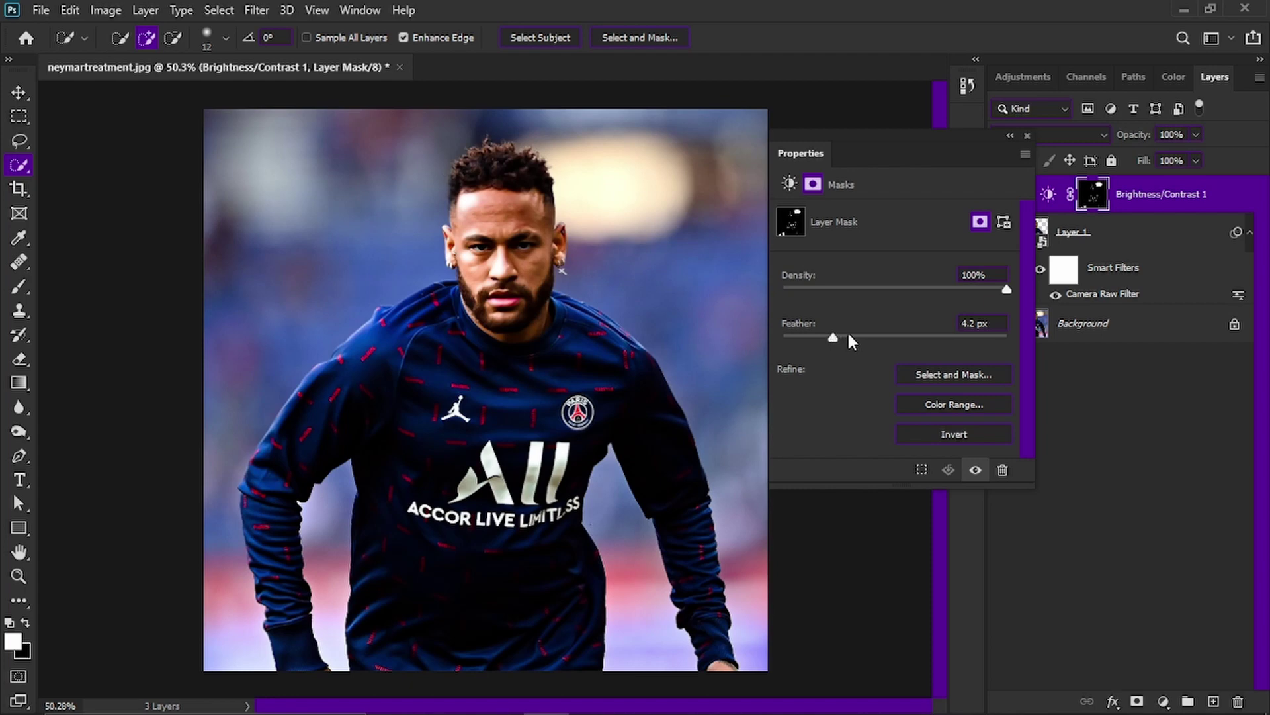
pyautogui.moveTo(847, 331); pyautogui.dragTo(850, 332)
pyautogui.click(1027, 136)
pyautogui.scroll(6, 477, 212)
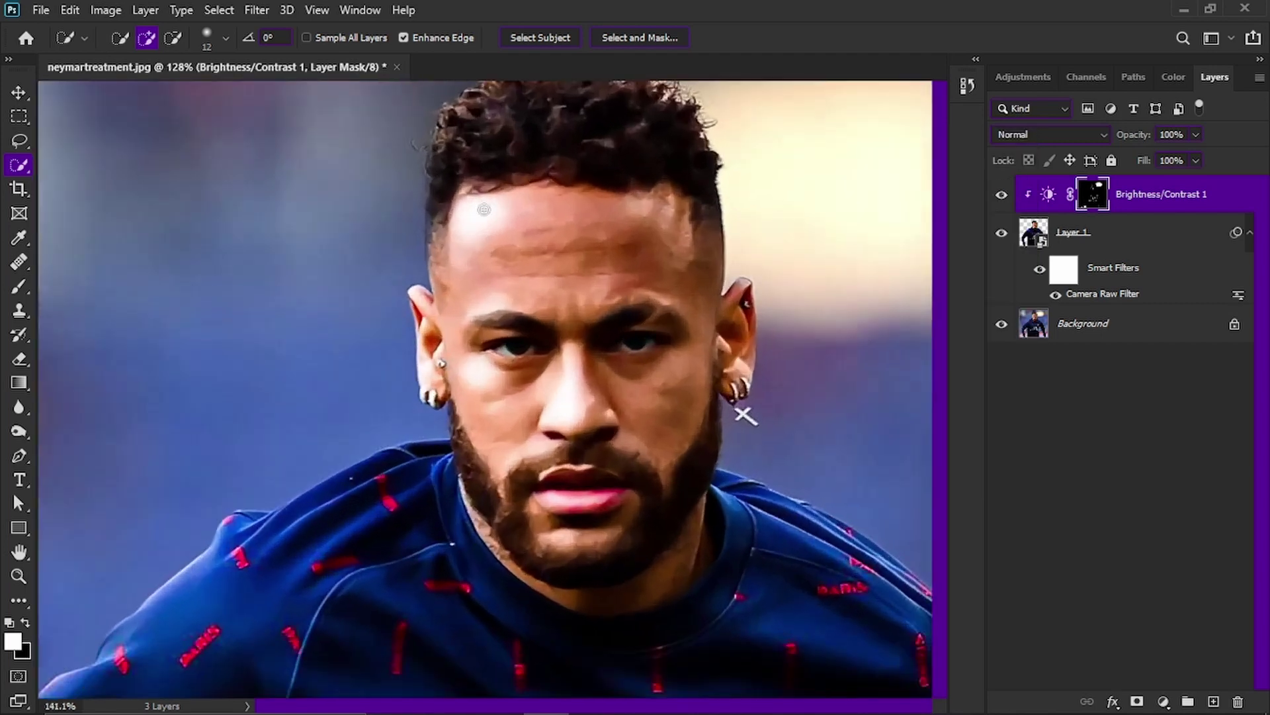
pyautogui.click(1001, 194)
pyautogui.click(1001, 194)
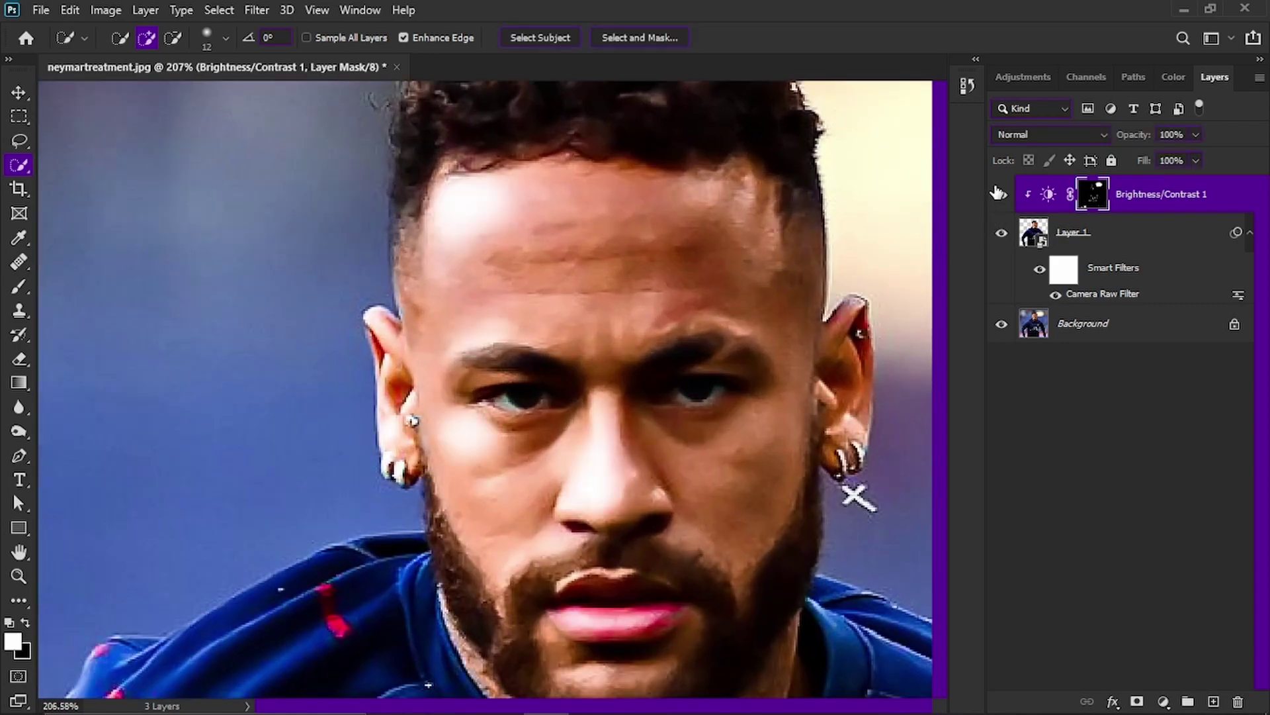
pyautogui.scroll(-3, 543, 239)
pyautogui.scroll(-4, 543, 239)
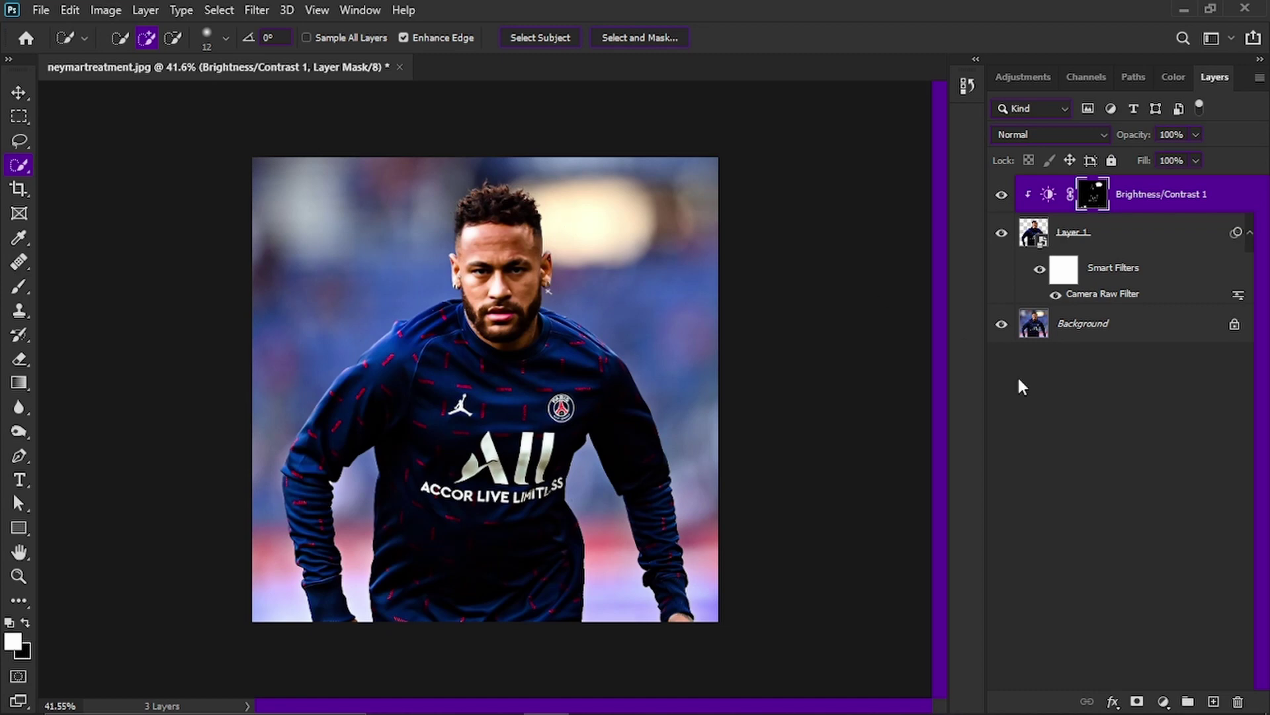
# Add a Selective Color layer adding about +33 Black to the Reds and adjusting their Yellow.
pyautogui.click(1163, 702)
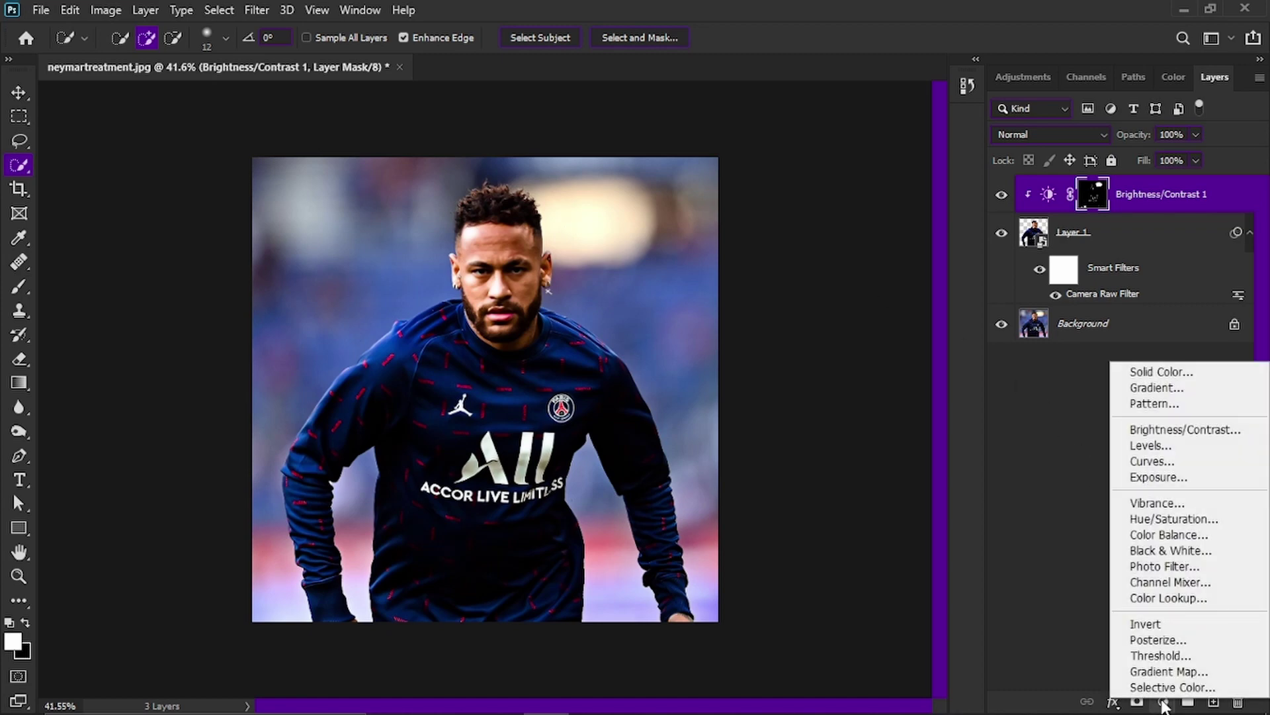
pyautogui.click(1165, 683)
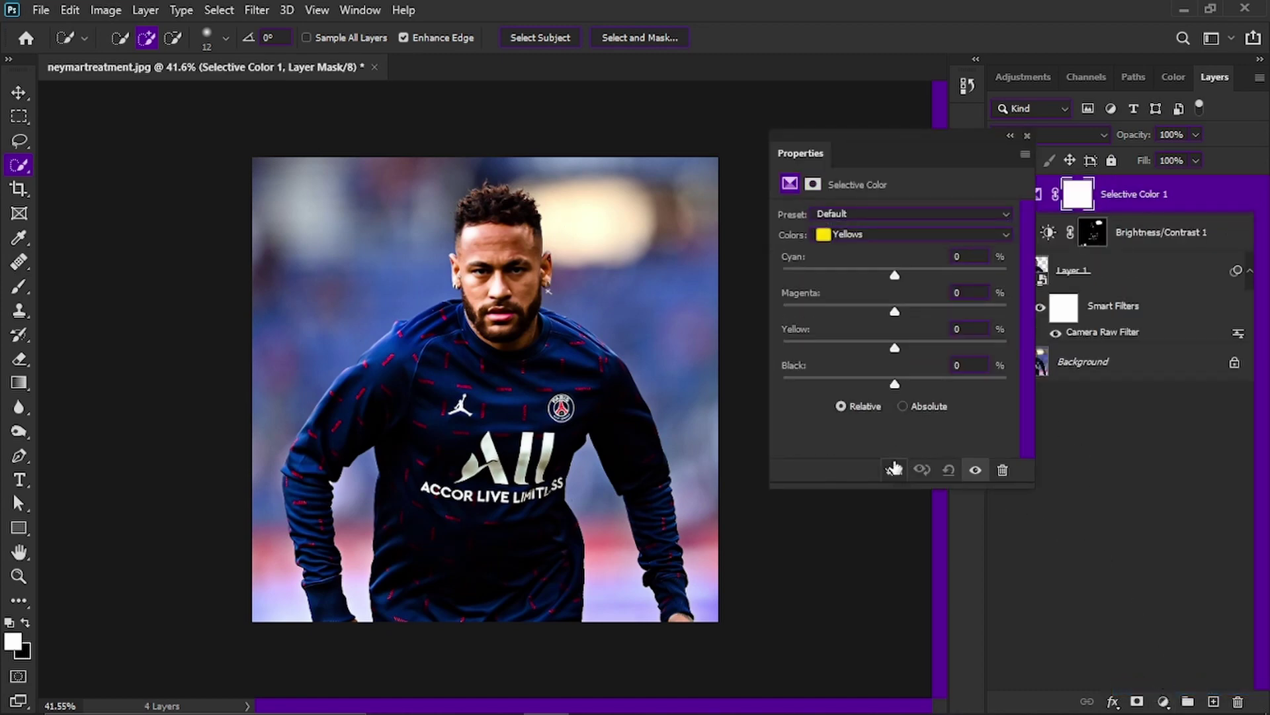
pyautogui.click(843, 236)
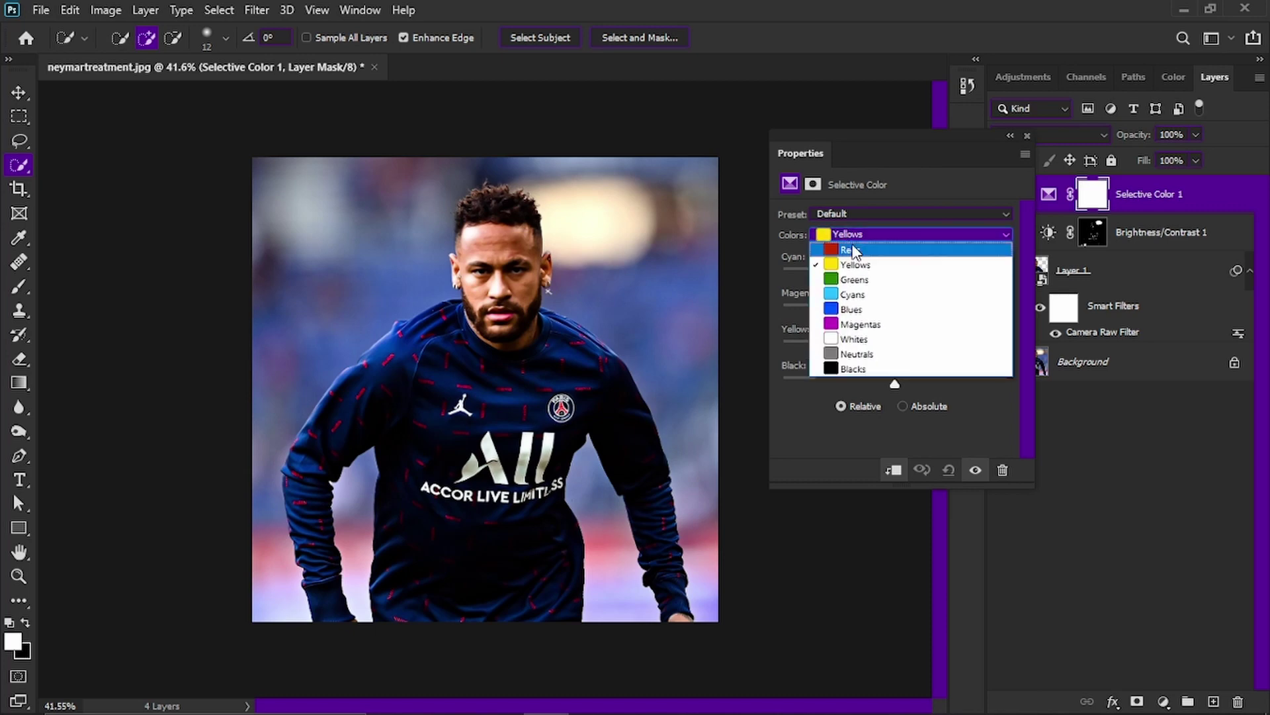
pyautogui.click(905, 250)
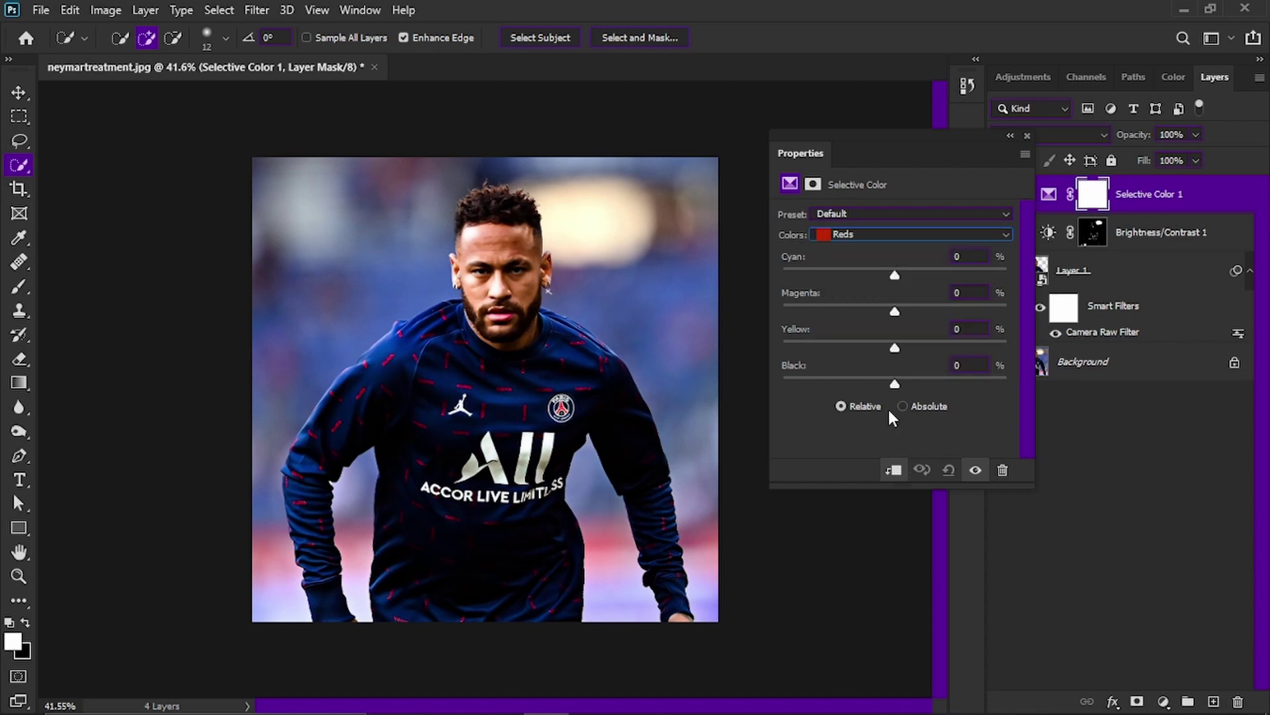
pyautogui.moveTo(896, 382); pyautogui.dragTo(931, 381)
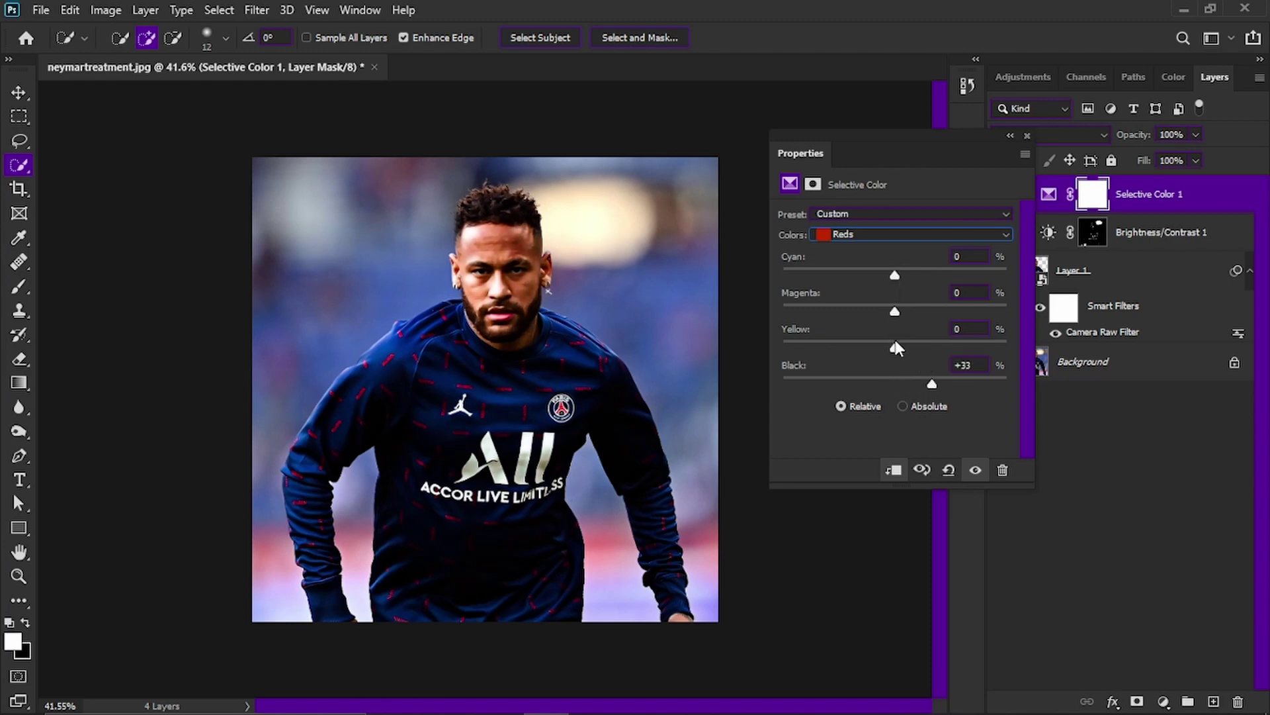
pyautogui.moveTo(895, 348); pyautogui.dragTo(916, 276)
# In Selective Color, add Black and adjust Cyan for the Yellows.
pyautogui.click(871, 233)
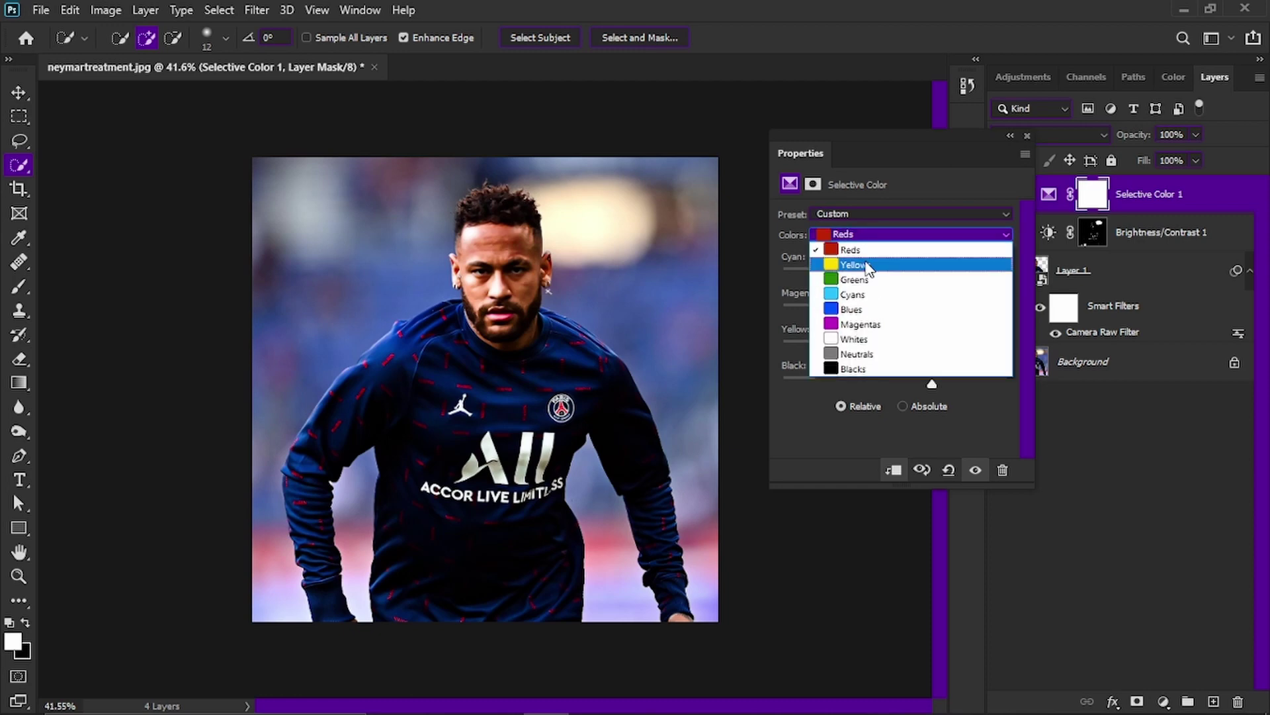
pyautogui.click(868, 266)
pyautogui.moveTo(896, 387); pyautogui.dragTo(909, 278)
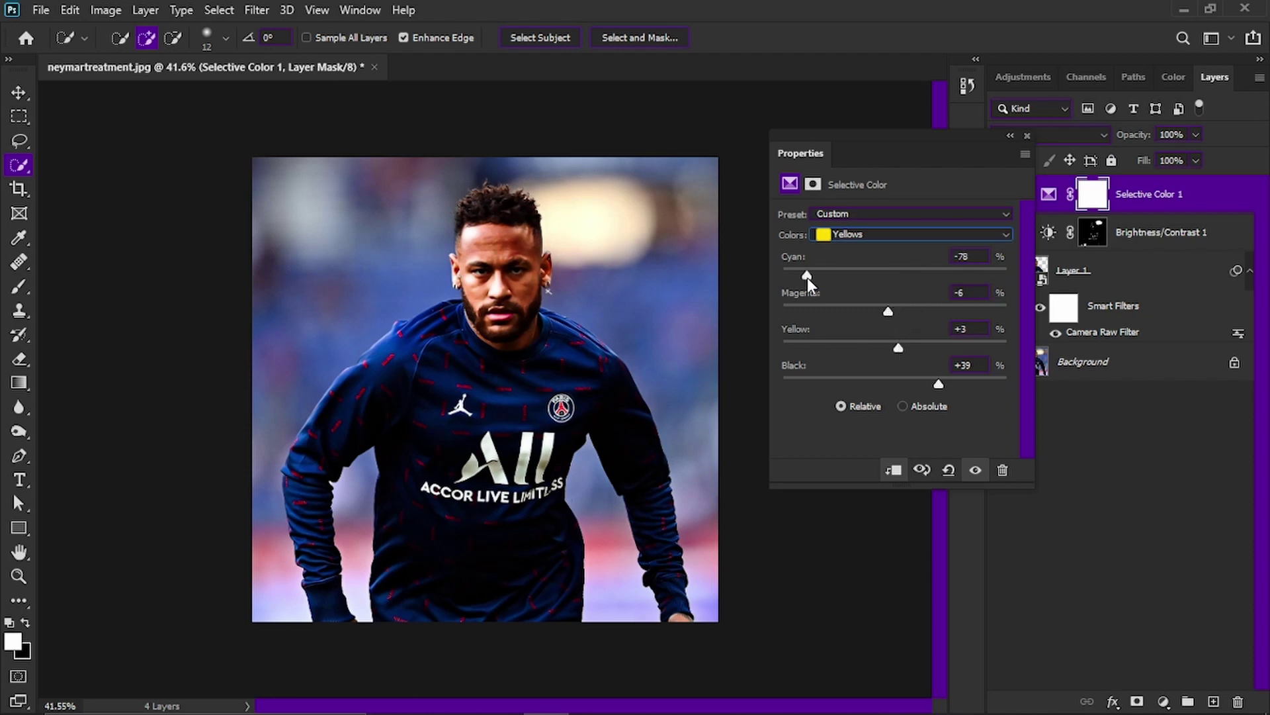
pyautogui.moveTo(808, 276); pyautogui.dragTo(899, 277)
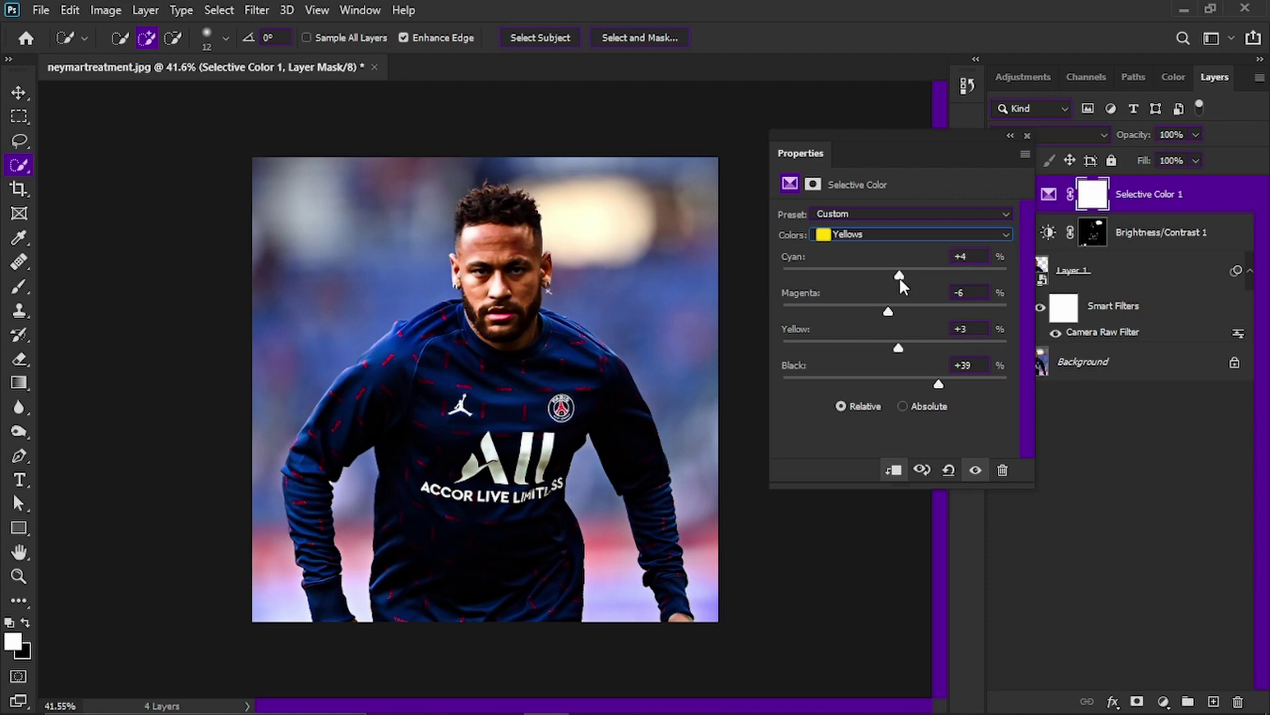
pyautogui.click(1027, 135)
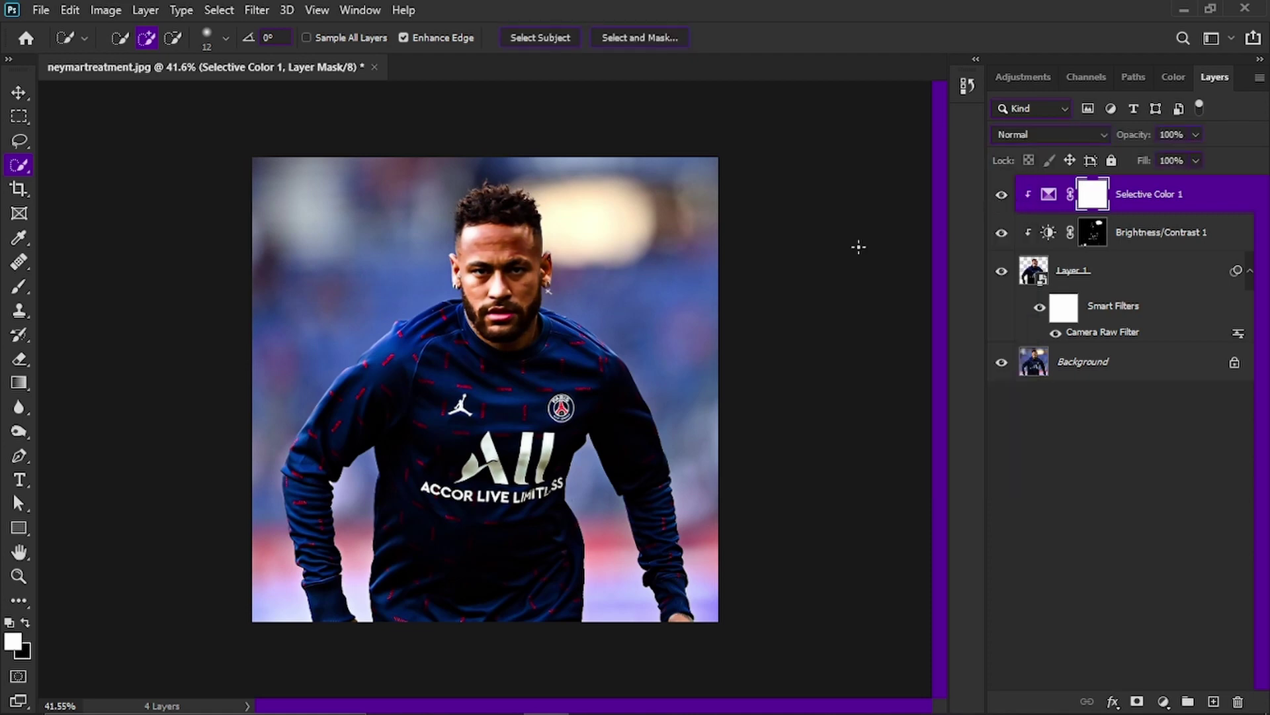
# Lower the Selective Color layer's opacity to 79% and compare it on and off.
pyautogui.scroll(3, 497, 251)
pyautogui.scroll(-4, 496, 250)
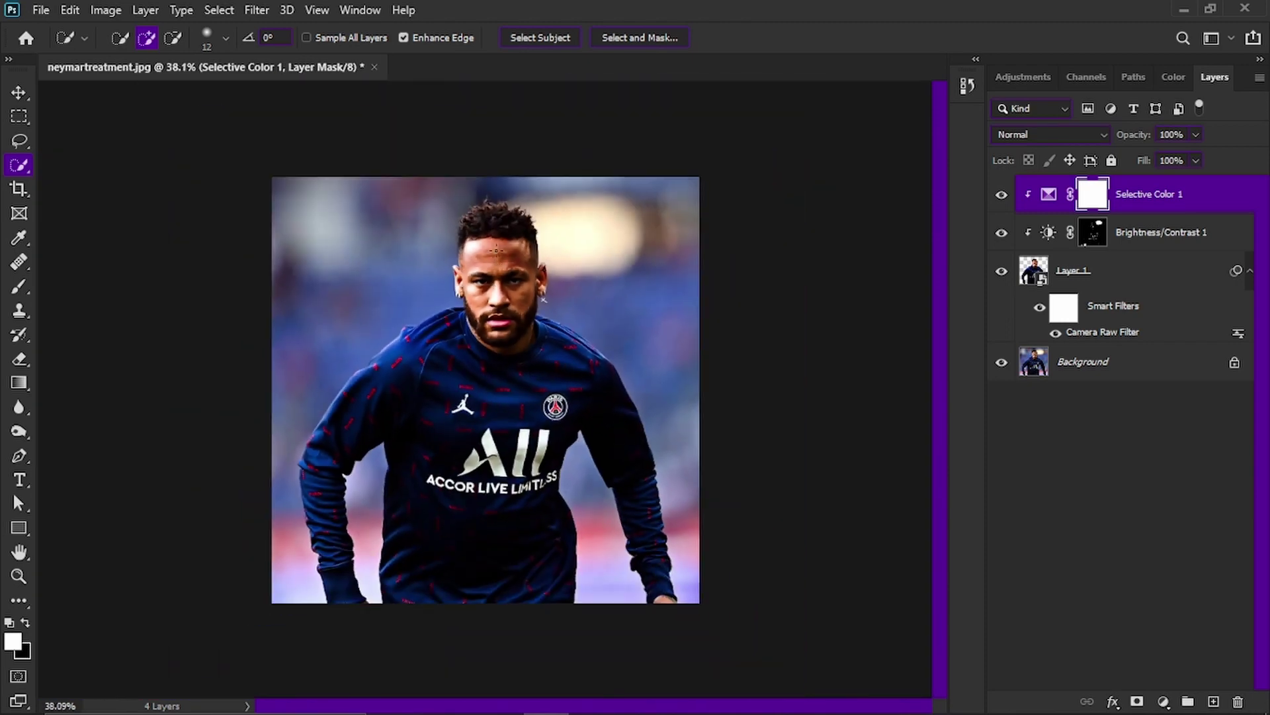
pyautogui.scroll(2, 490, 357)
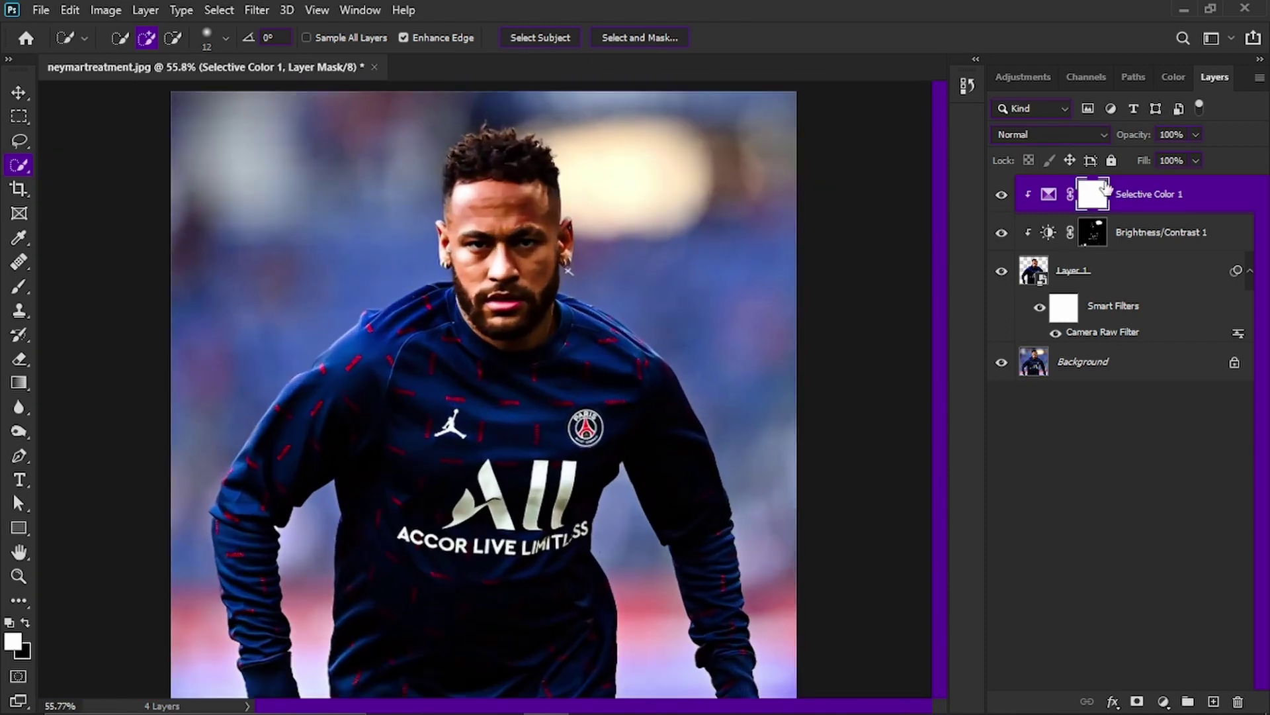
pyautogui.moveTo(1139, 139); pyautogui.dragTo(1115, 139)
pyautogui.click(999, 196)
pyautogui.click(998, 197)
# Add a Color Lookup adjustment layer using the 3Strip.look 3D LUT.
pyautogui.click(1027, 80)
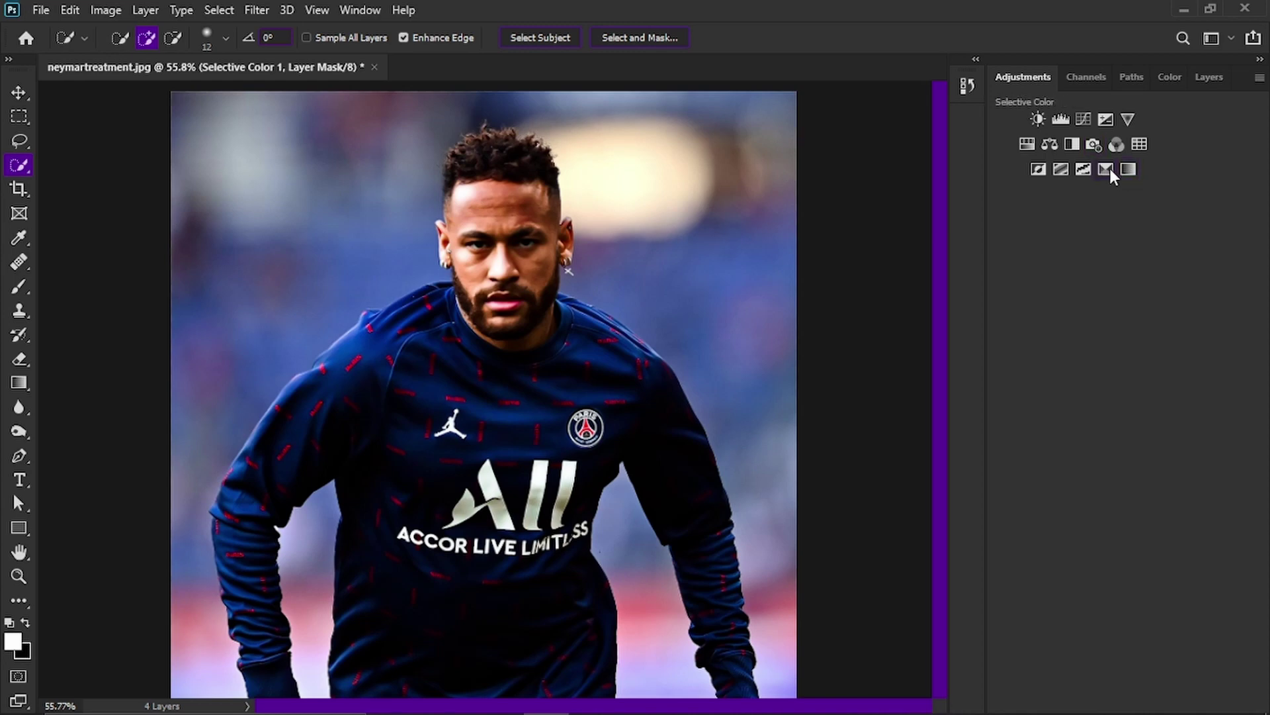
pyautogui.click(1138, 145)
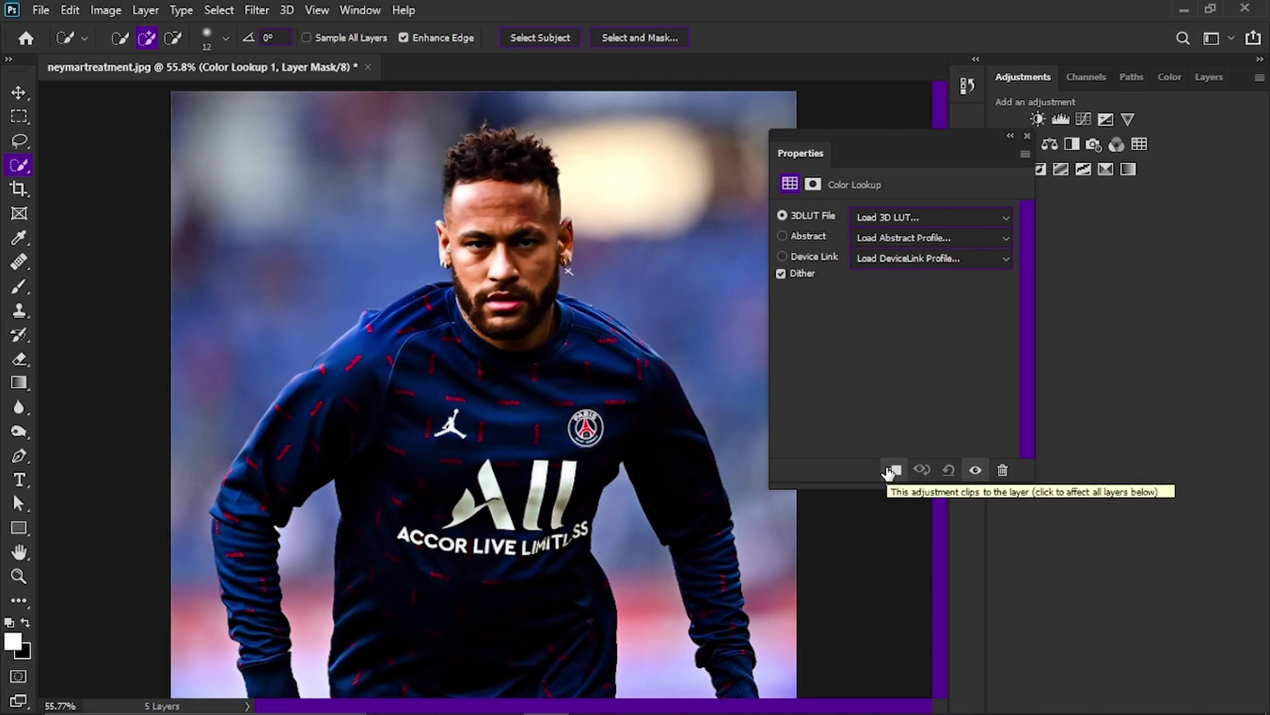
pyautogui.click(900, 217)
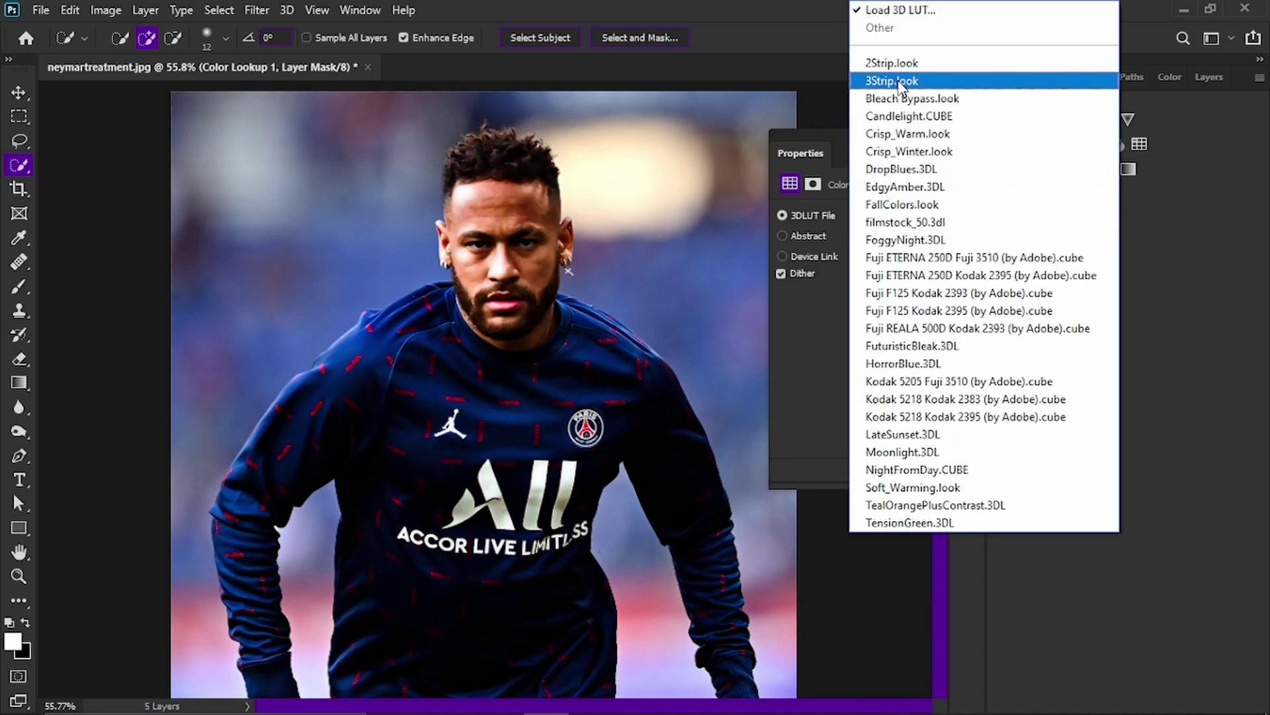
pyautogui.click(900, 80)
pyautogui.click(1029, 130)
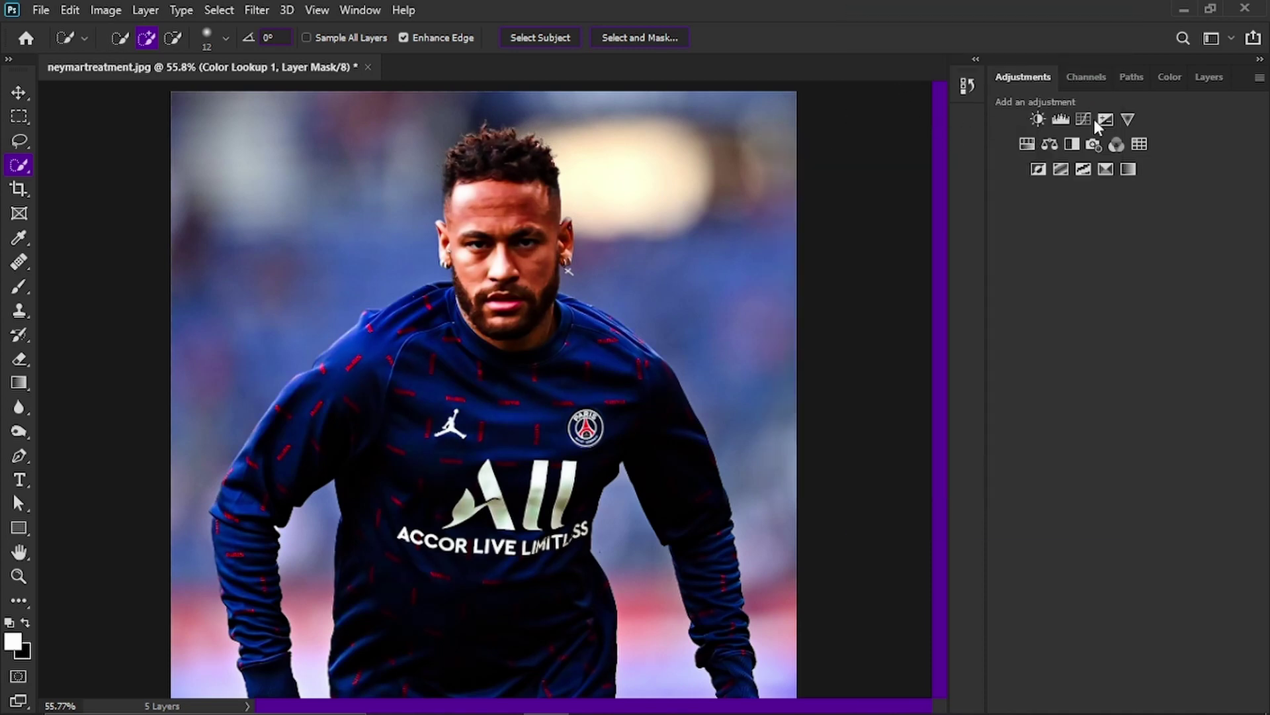
# Reduce the Color Lookup layer's opacity to about 34% and compare it on and off.
pyautogui.click(1211, 78)
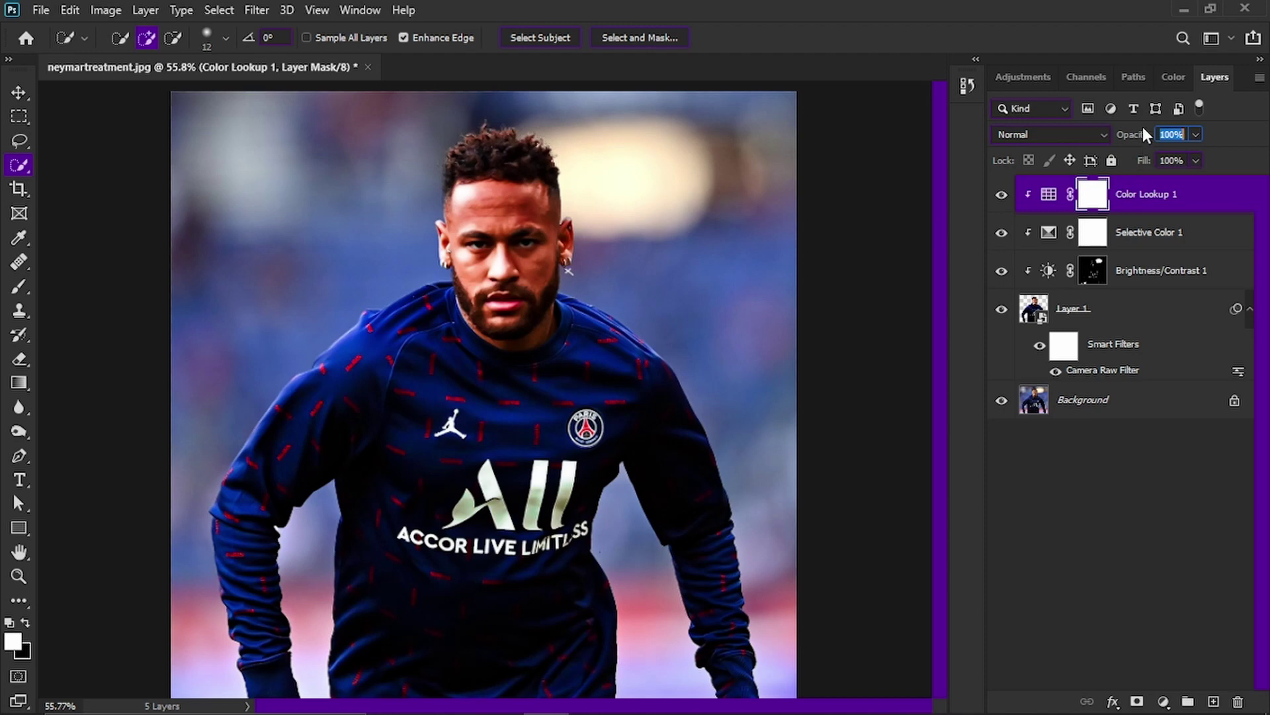
pyautogui.moveTo(1129, 134); pyautogui.dragTo(1083, 133)
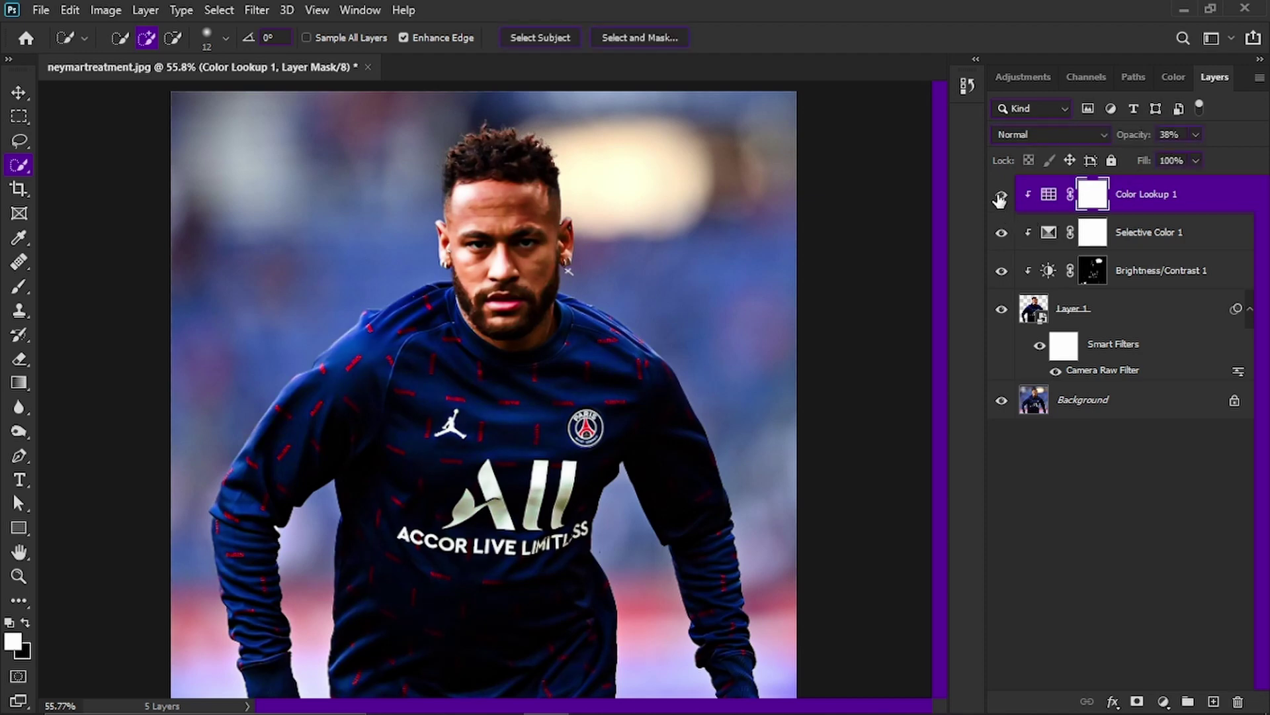
pyautogui.moveTo(1127, 135); pyautogui.dragTo(1122, 134)
pyautogui.click(1003, 196)
pyautogui.click(1004, 195)
pyautogui.click(1021, 77)
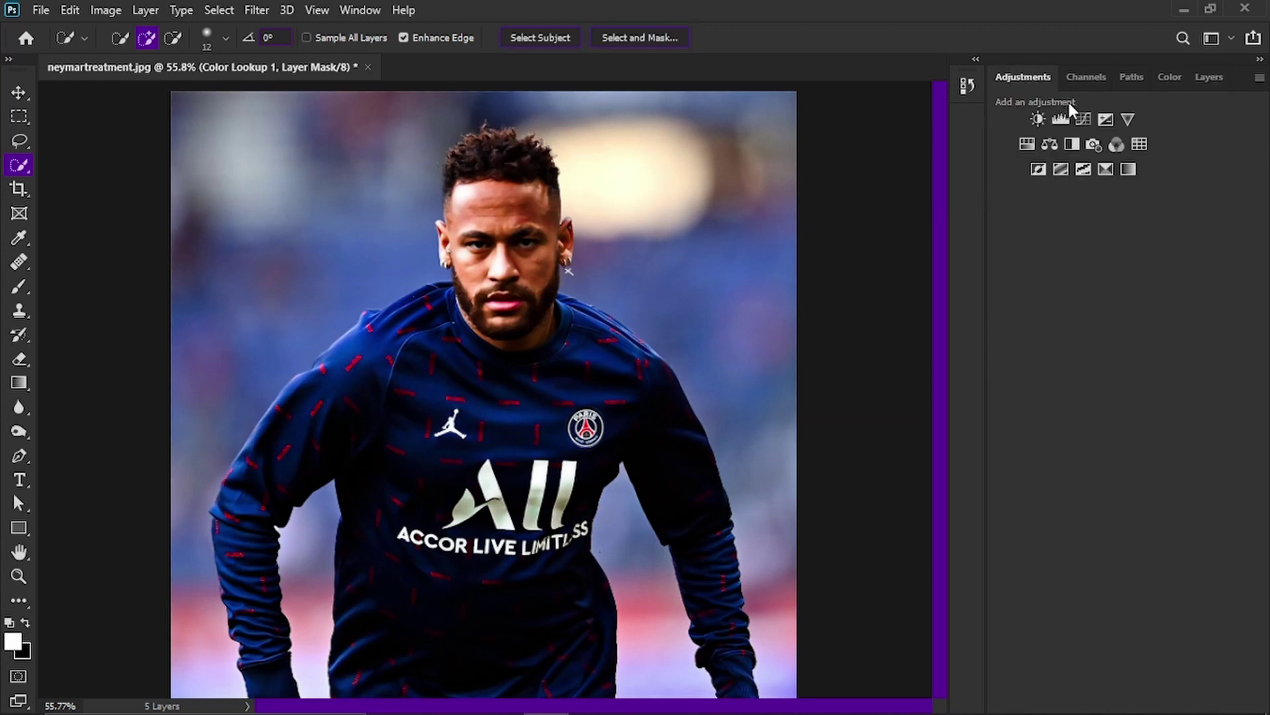
# Add a Gradient Map adjustment whose left colour stop is deep orange #c65808.
pyautogui.click(1128, 170)
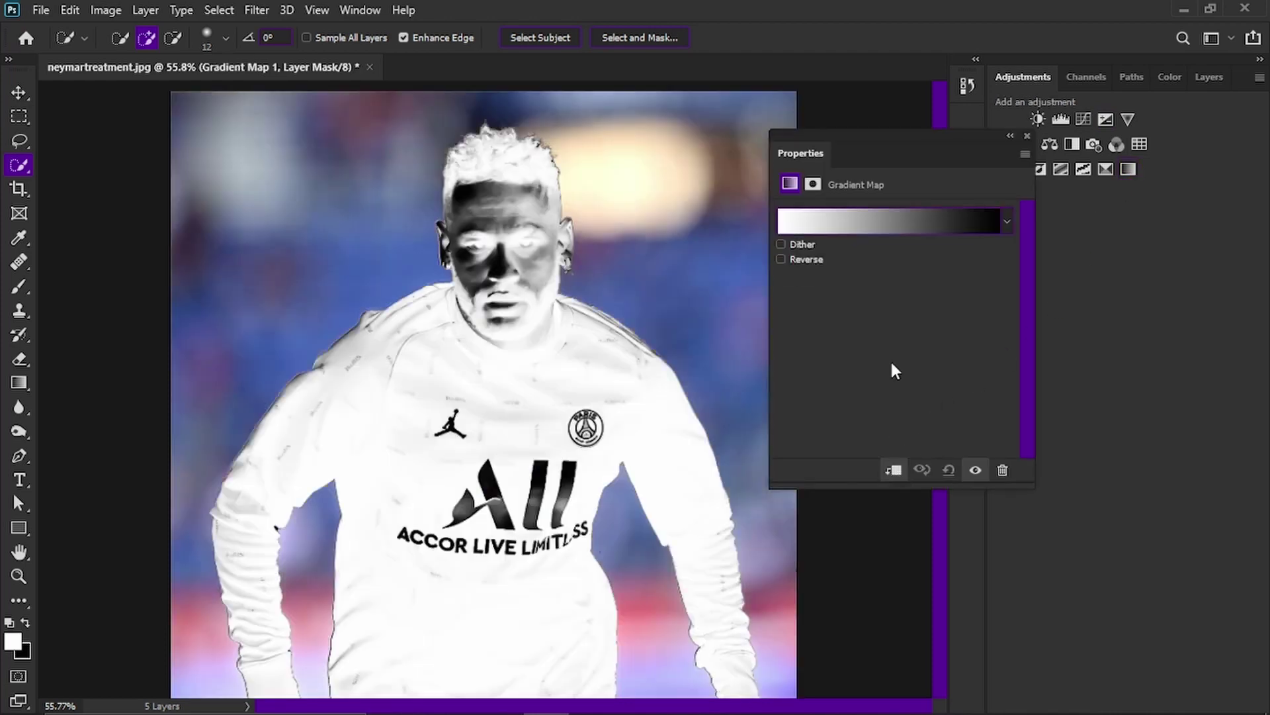
pyautogui.click(857, 222)
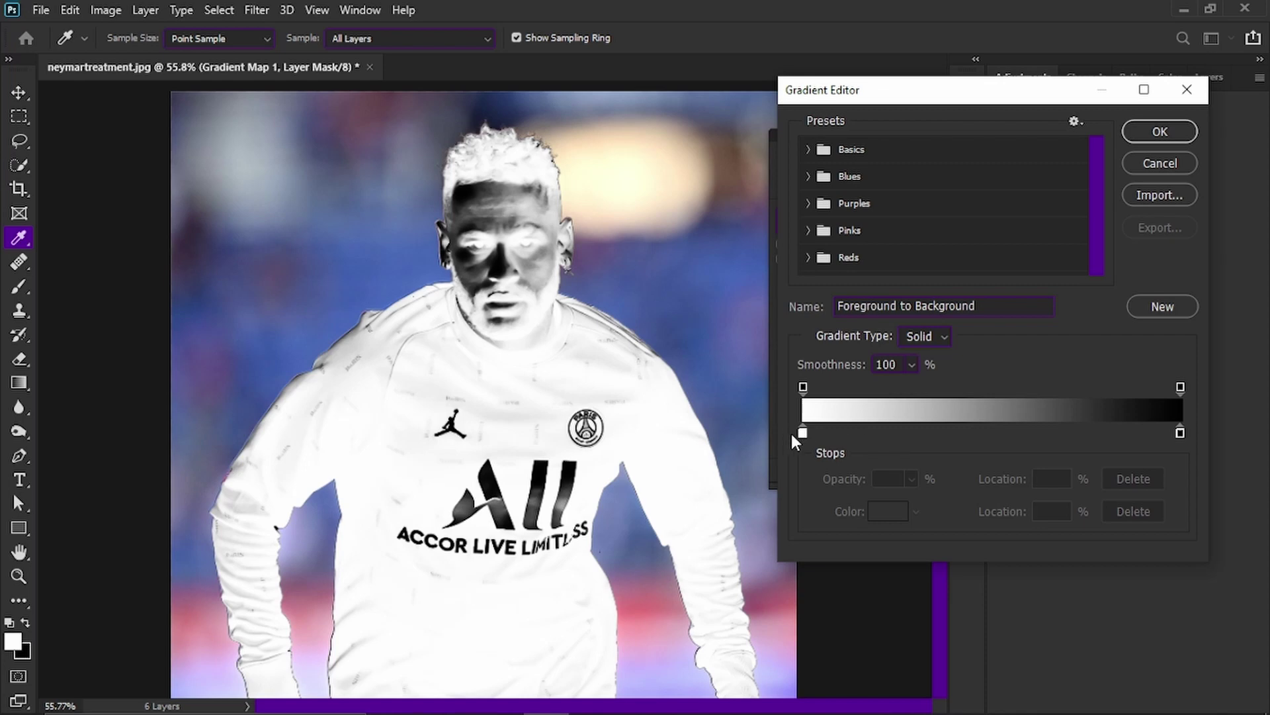
pyautogui.click(802, 432)
pyautogui.doubleClick(803, 432)
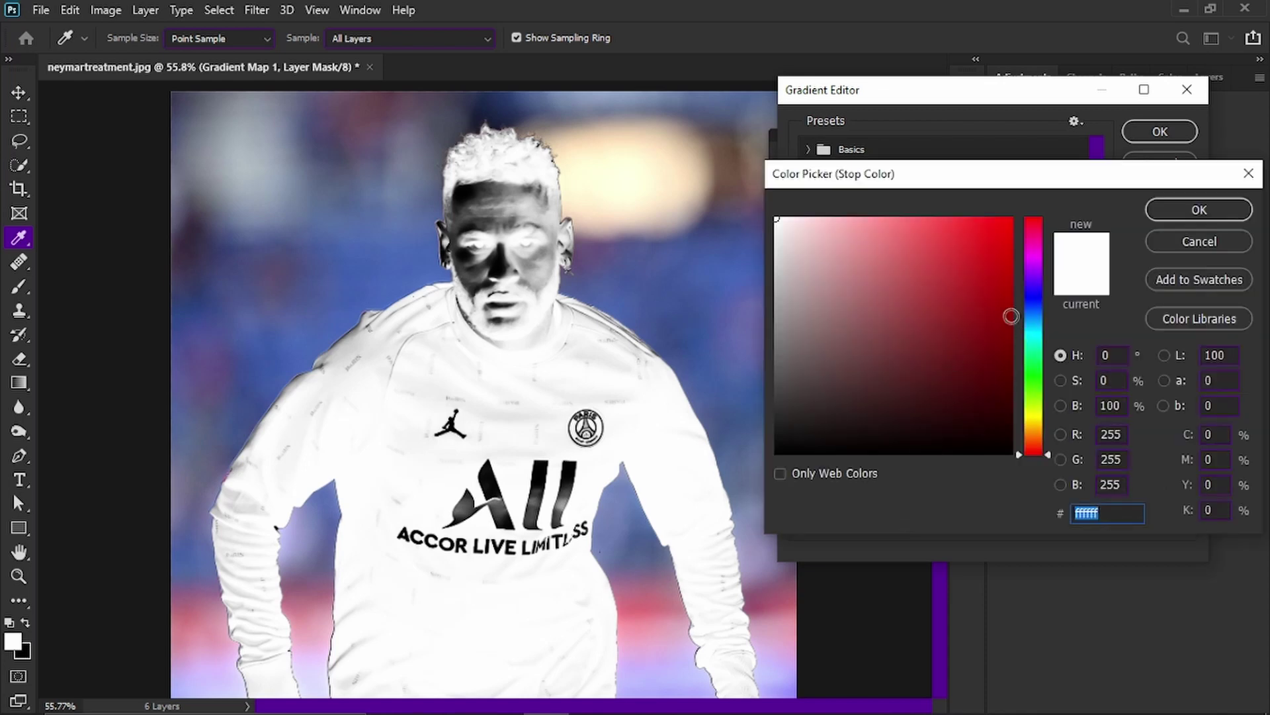
pyautogui.moveTo(1034, 442); pyautogui.dragTo(1035, 440)
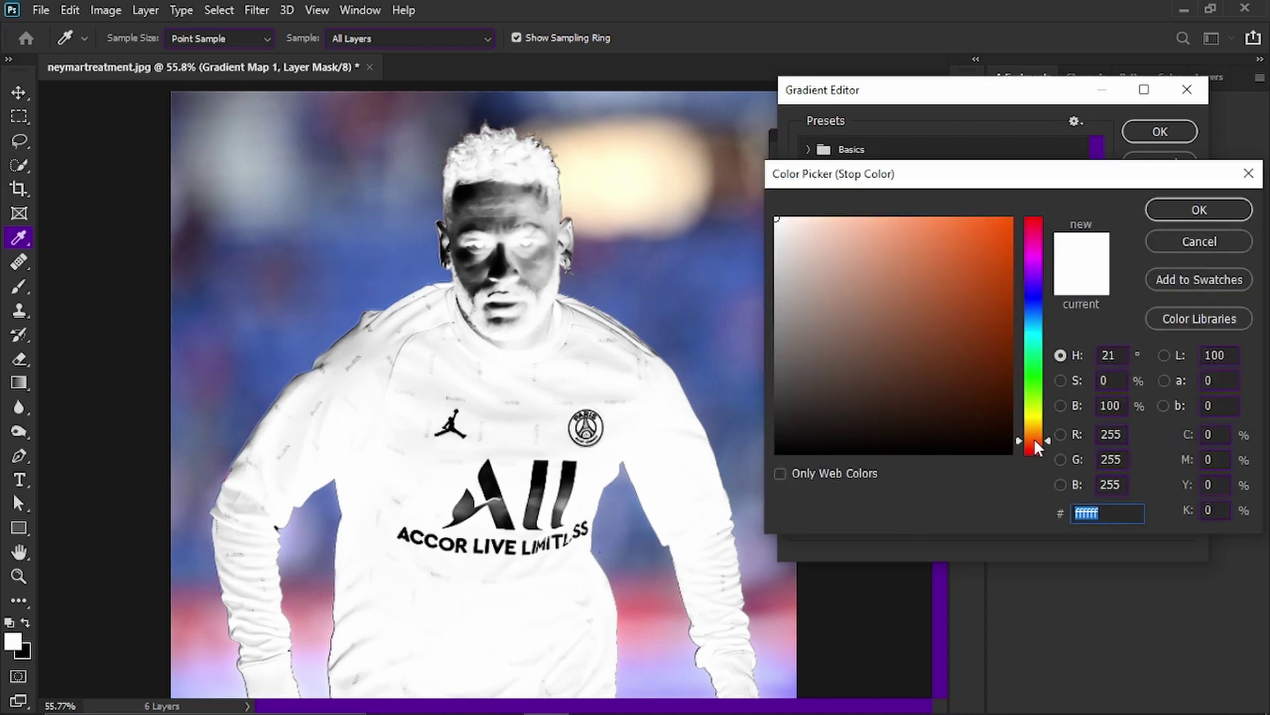
pyautogui.click(1004, 270)
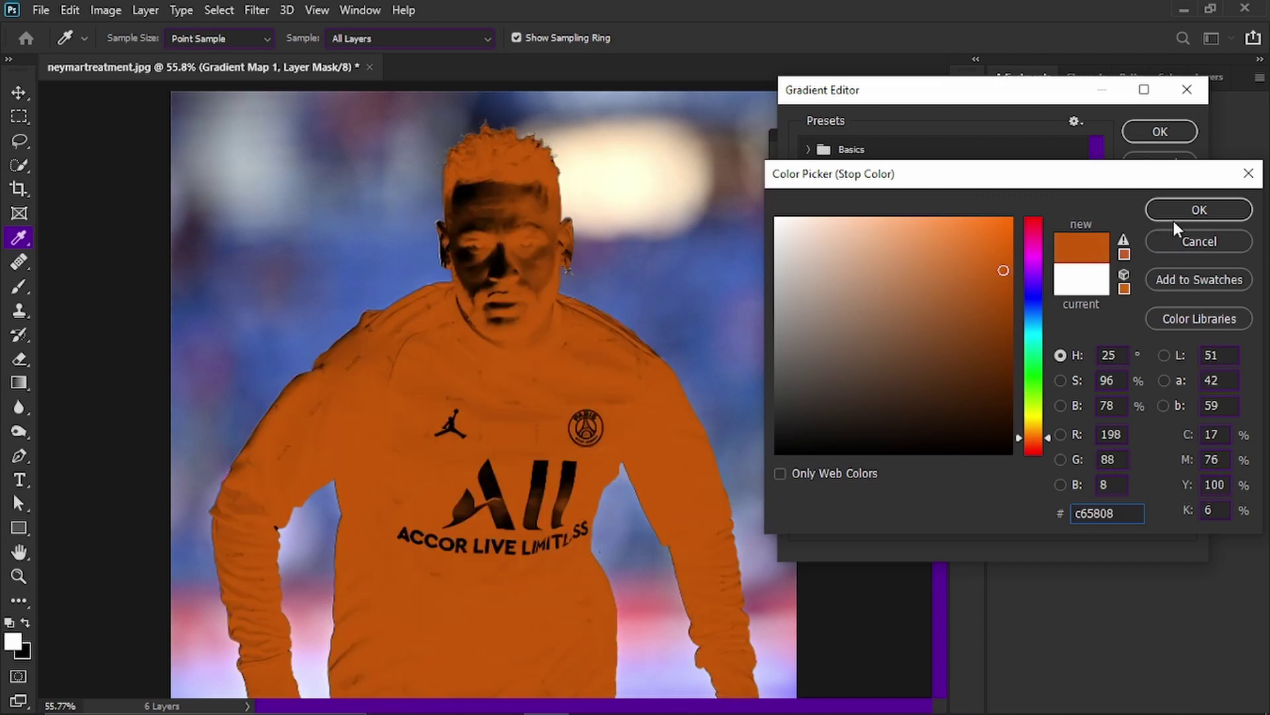
pyautogui.click(1175, 215)
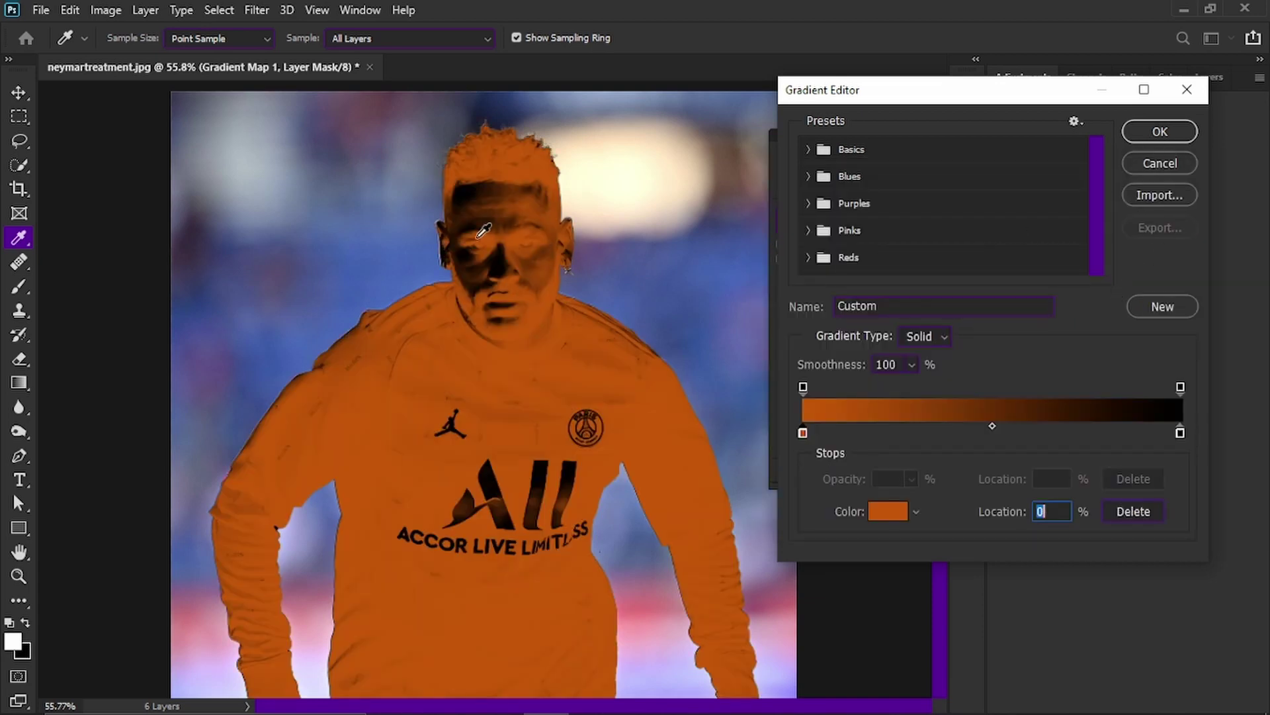
pyautogui.click(1175, 134)
pyautogui.press('w')
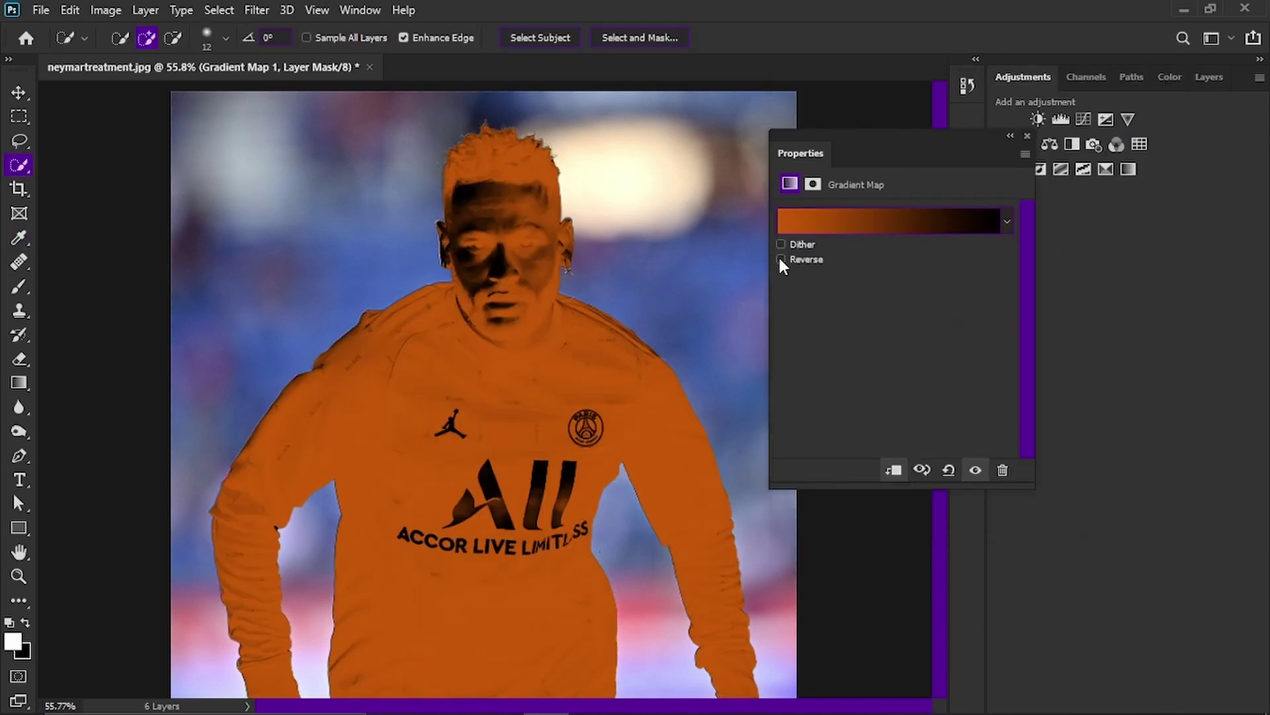
# Reverse the gradient so it runs black to orange.
pyautogui.click(781, 260)
pyautogui.click(819, 259)
pyautogui.click(839, 260)
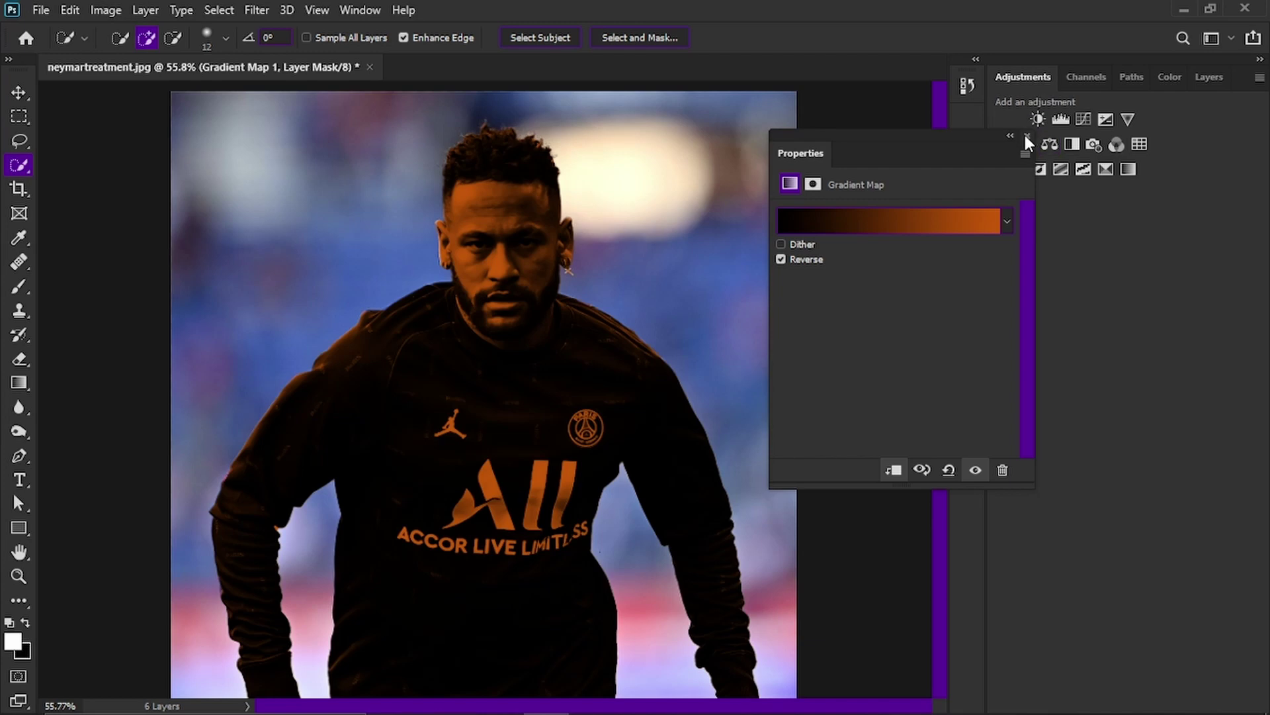
pyautogui.click(1027, 137)
# Set the Gradient Map layer's blend mode to Screen and compare it on and off.
pyautogui.click(1208, 77)
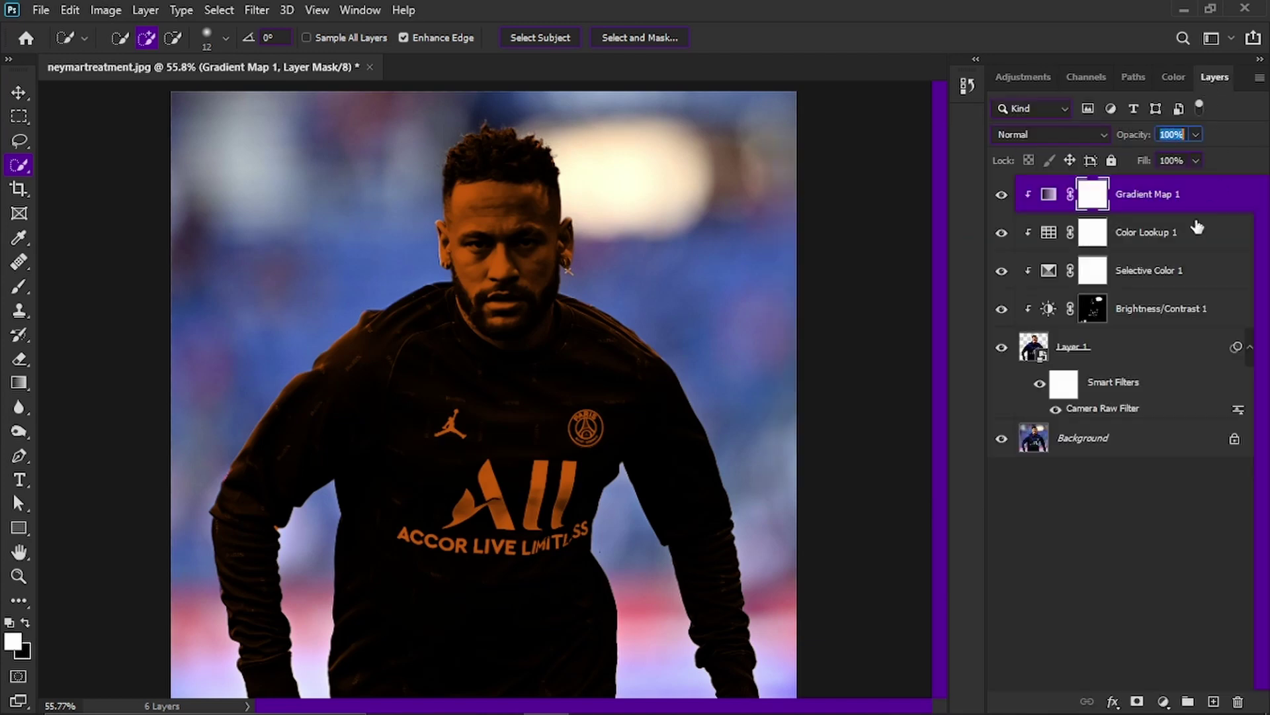
pyautogui.click(1049, 136)
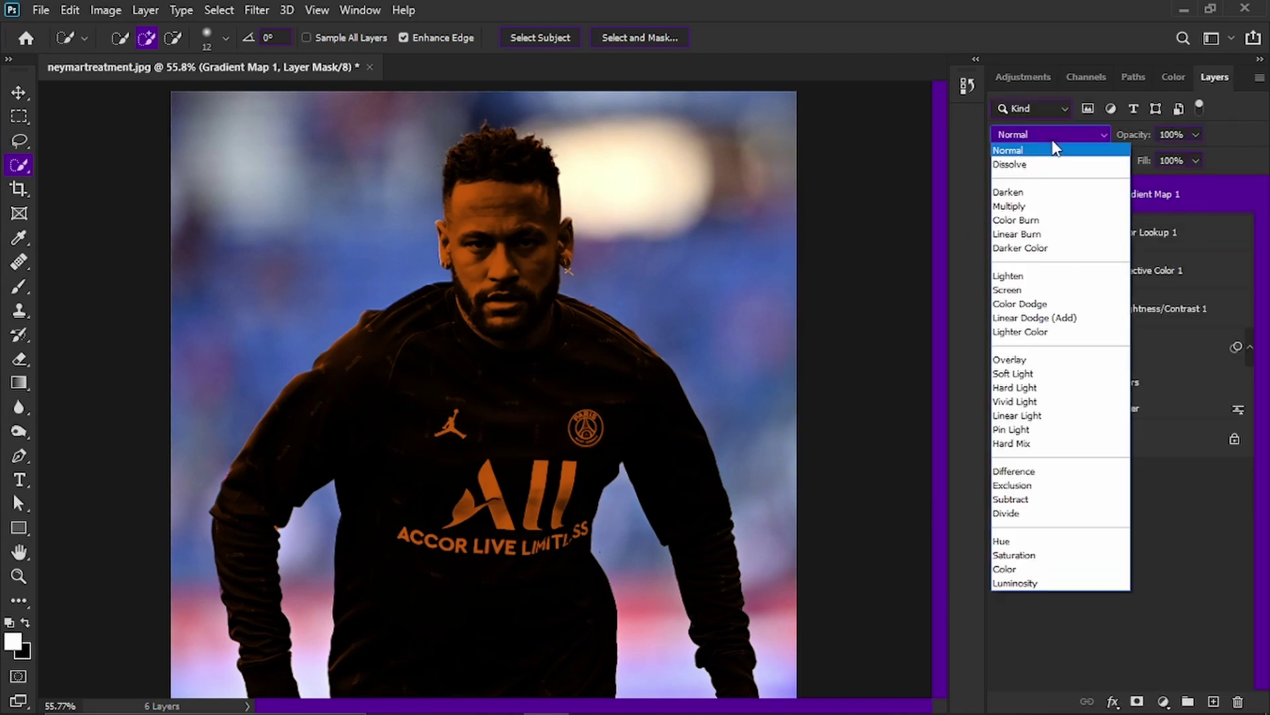
pyautogui.click(1045, 137)
pyautogui.click(1020, 132)
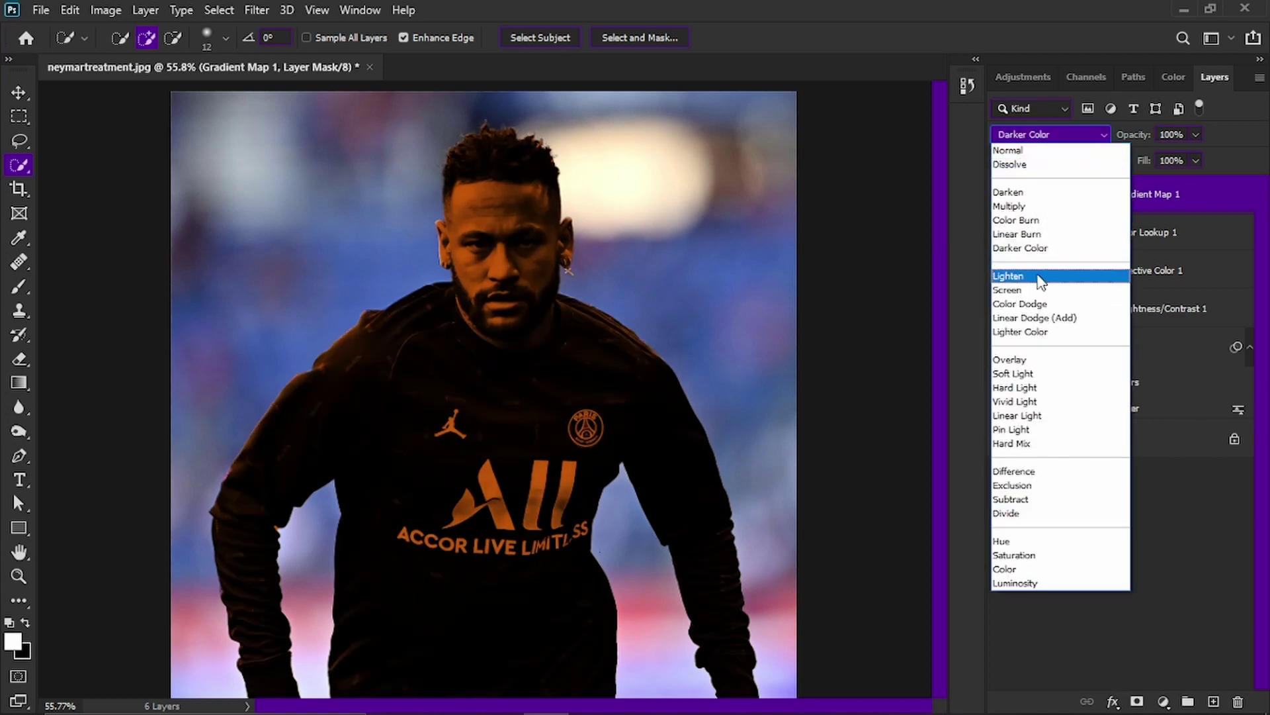
pyautogui.click(1019, 289)
pyautogui.click(1002, 193)
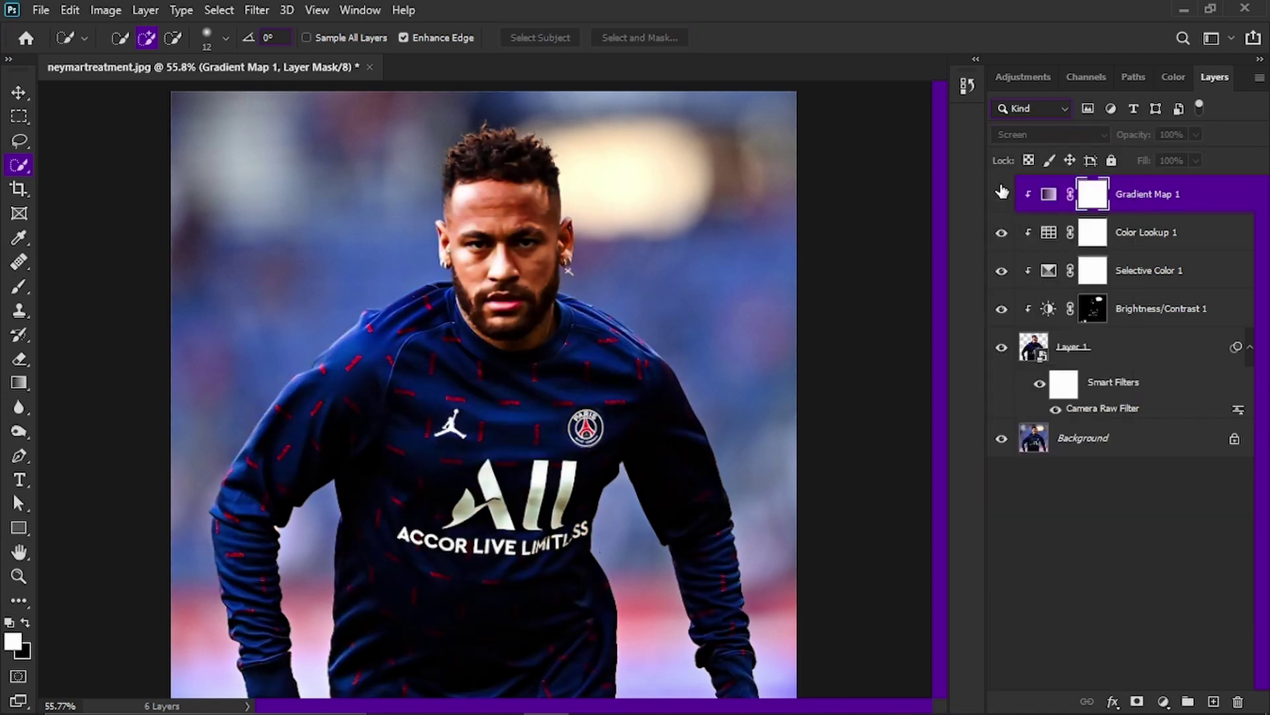
pyautogui.click(1001, 193)
# Lower the Gradient Map layer's opacity to 38%, checking before and after.
pyautogui.click(1172, 133)
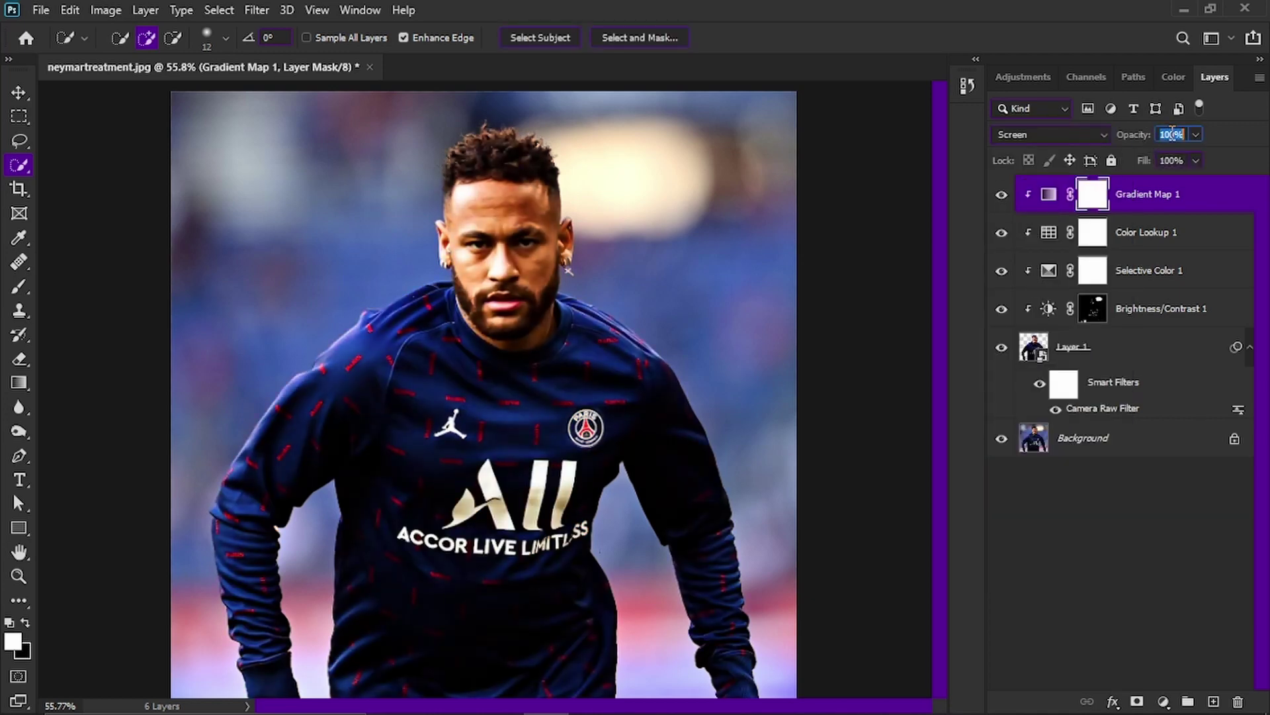
pyautogui.moveTo(1143, 135); pyautogui.dragTo(1096, 134)
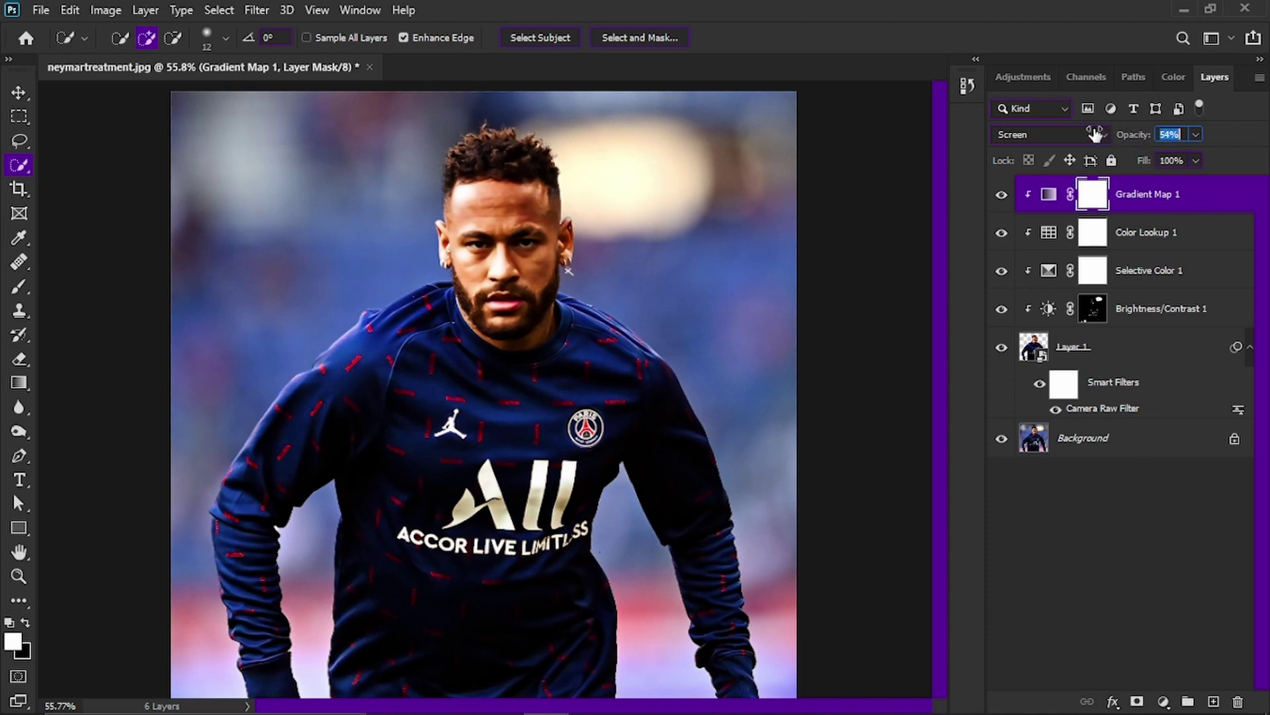
pyautogui.click(1002, 195)
pyautogui.click(1001, 194)
pyautogui.moveTo(1136, 135); pyautogui.dragTo(1123, 135)
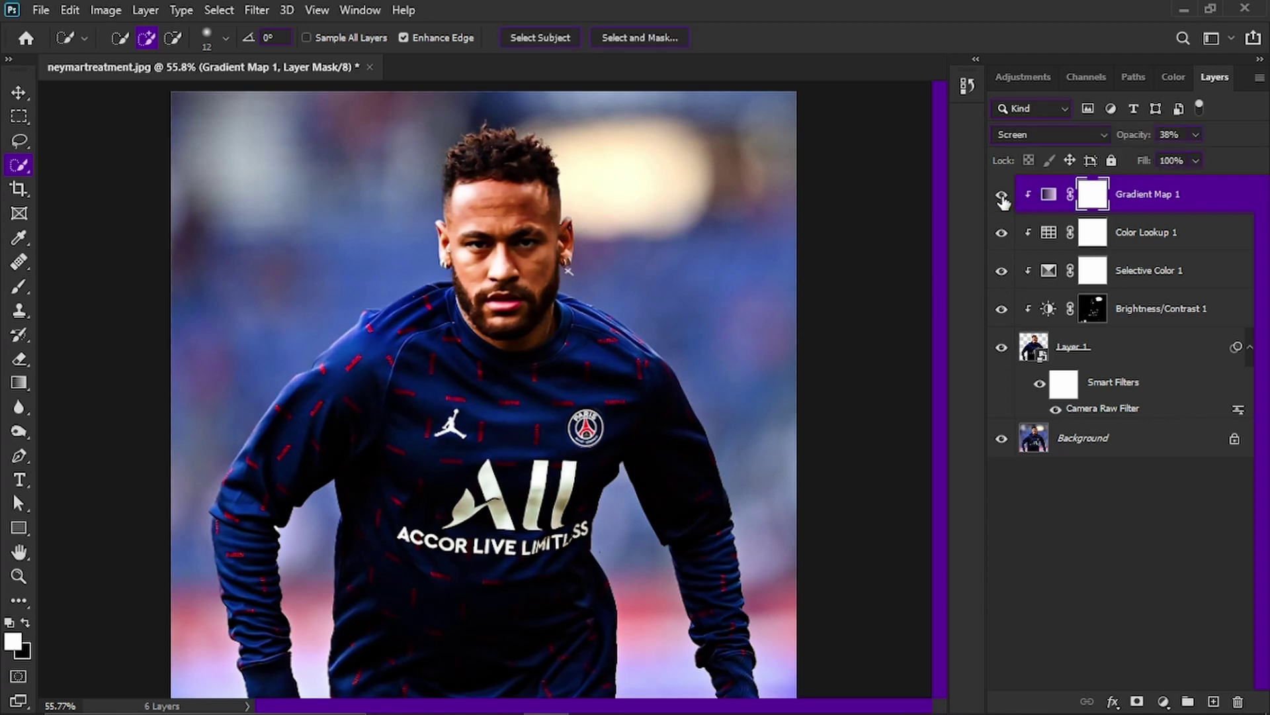
# Apply Smart Sharpen to Layer 1 at Amount 162% and Radius 1.0 px, previewing the player's face.
pyautogui.click(1132, 354)
pyautogui.click(251, 11)
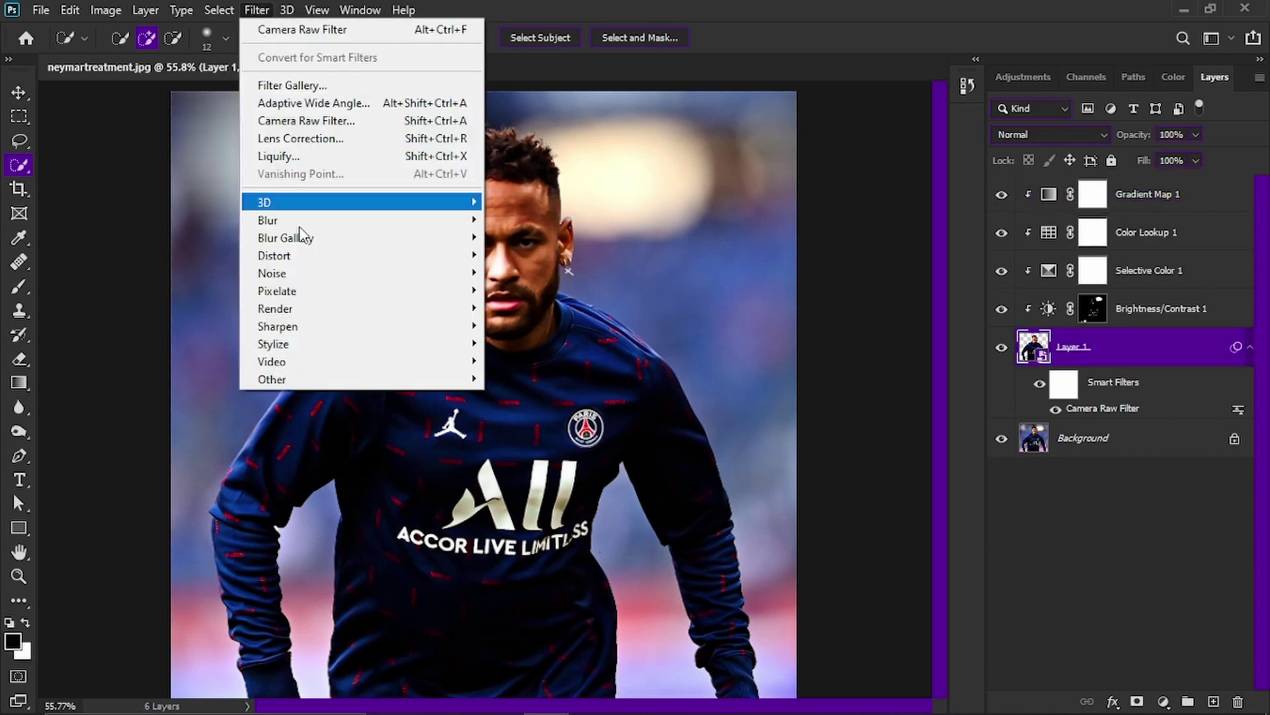
pyautogui.moveTo(306, 326)
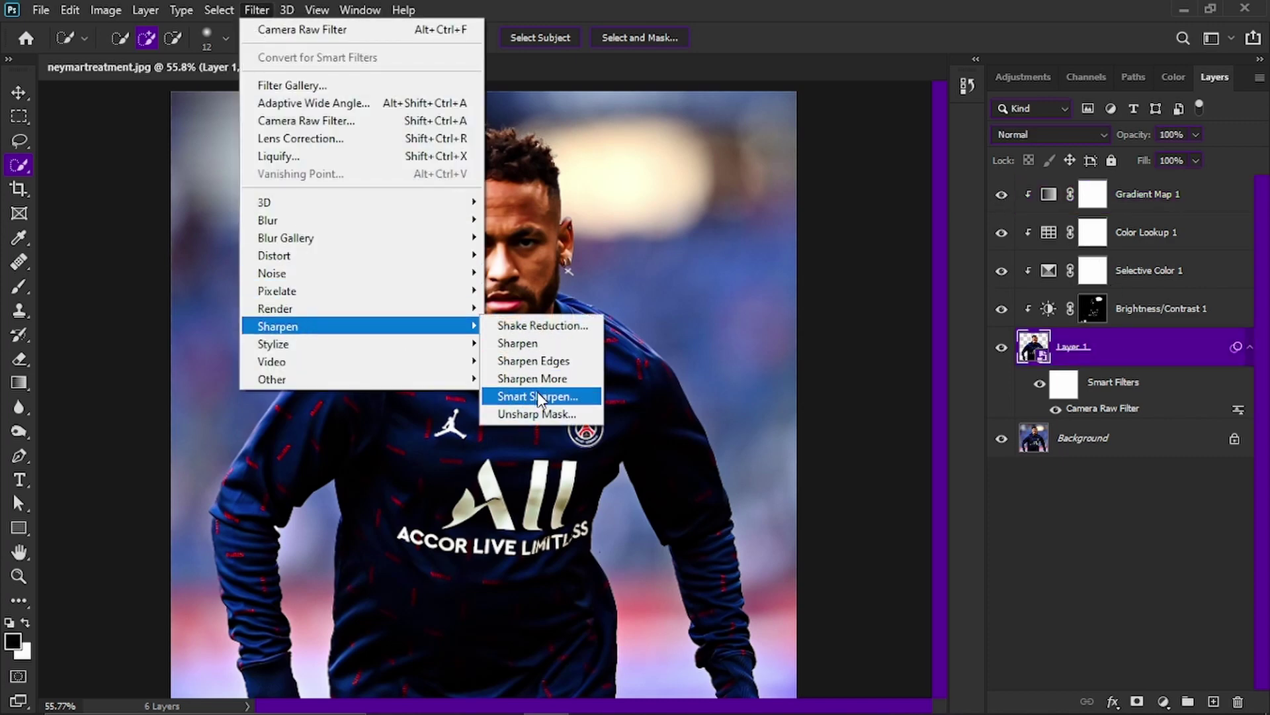
pyautogui.click(538, 395)
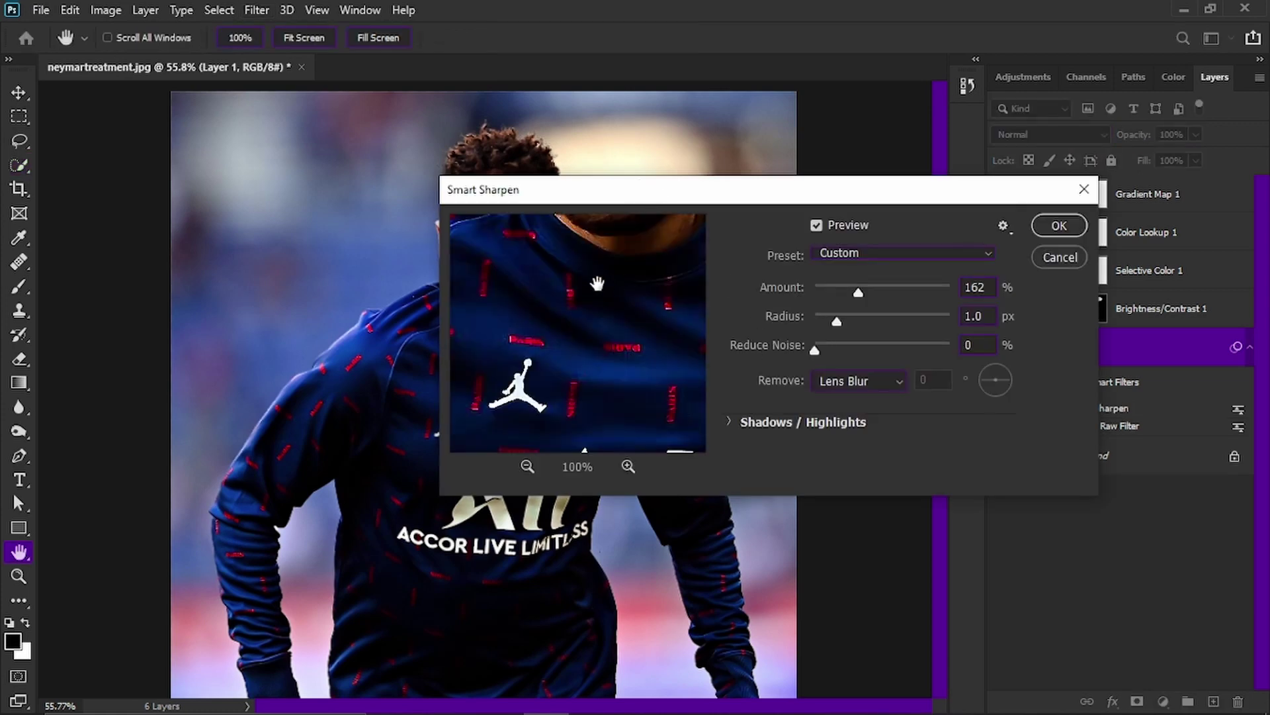
pyautogui.moveTo(595, 283); pyautogui.dragTo(591, 414)
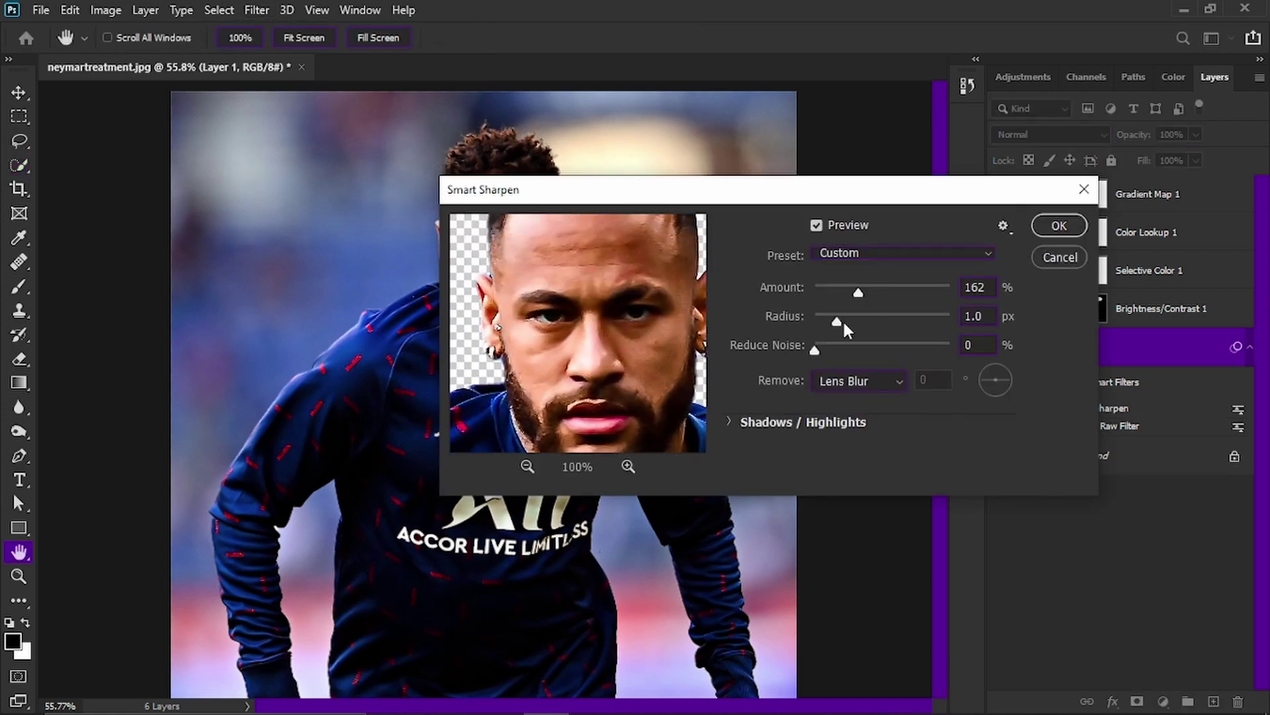
pyautogui.moveTo(859, 292); pyautogui.dragTo(950, 292)
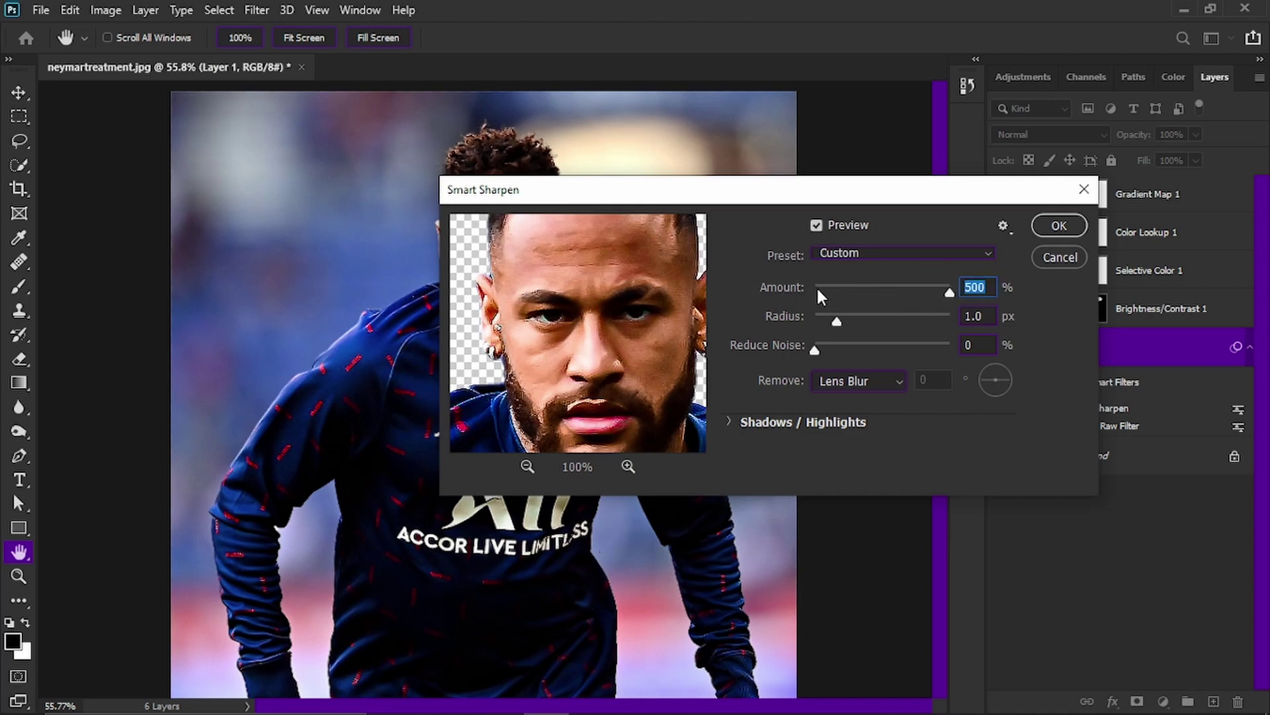
pyautogui.moveTo(820, 296); pyautogui.dragTo(859, 288)
pyautogui.click(1053, 225)
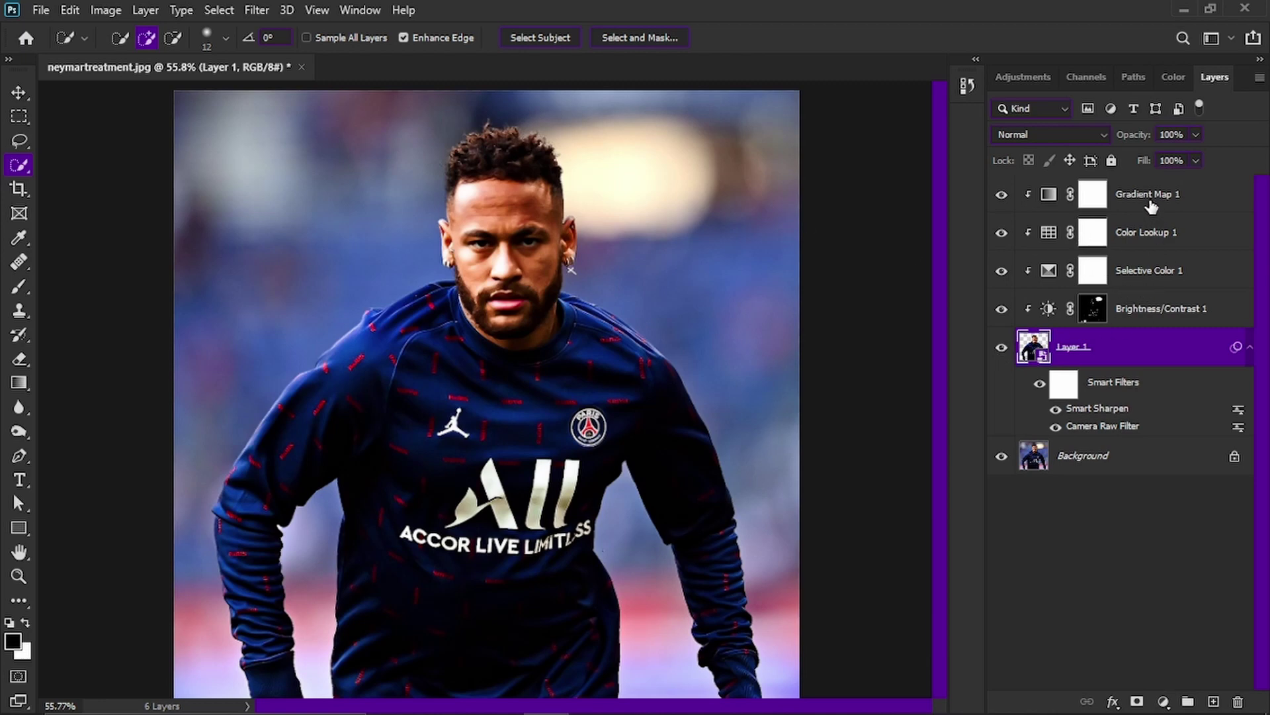
# Re-edit Layer 1's Camera Raw Filter to Contrast +25 and Shadows -3, then compare before and after.
pyautogui.doubleClick(1100, 426)
pyautogui.click(655, 299)
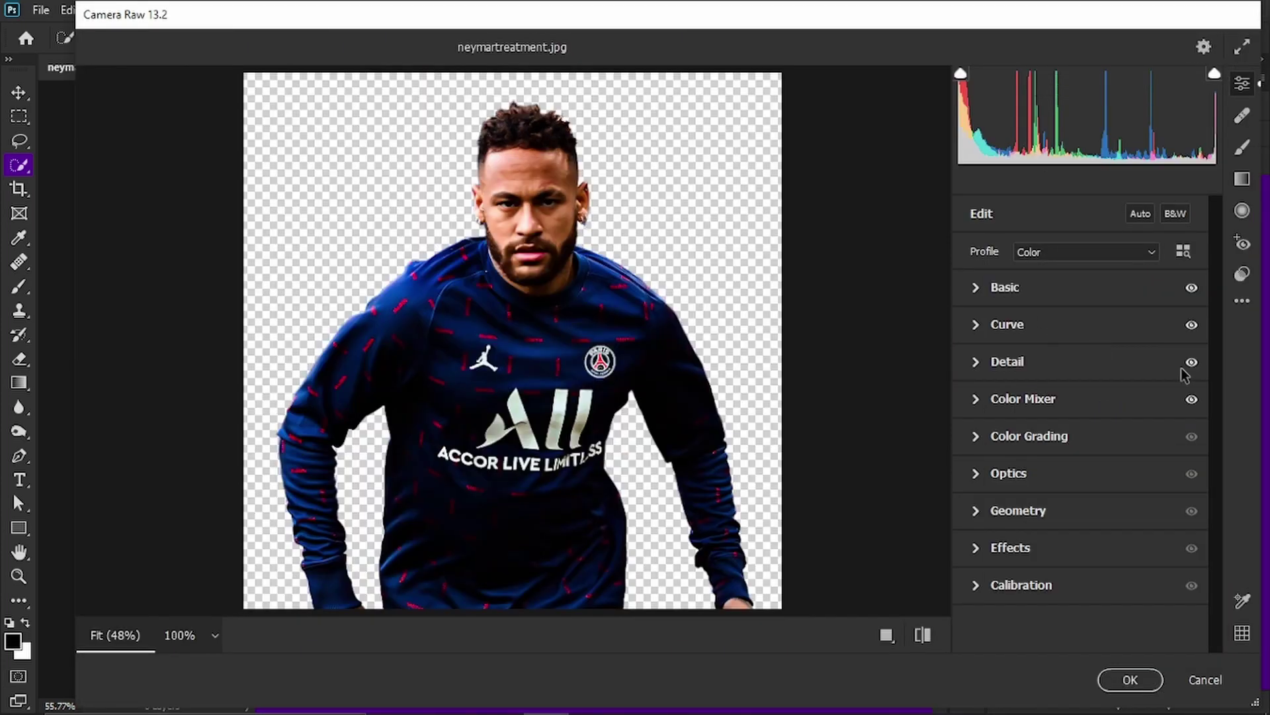
pyautogui.click(977, 287)
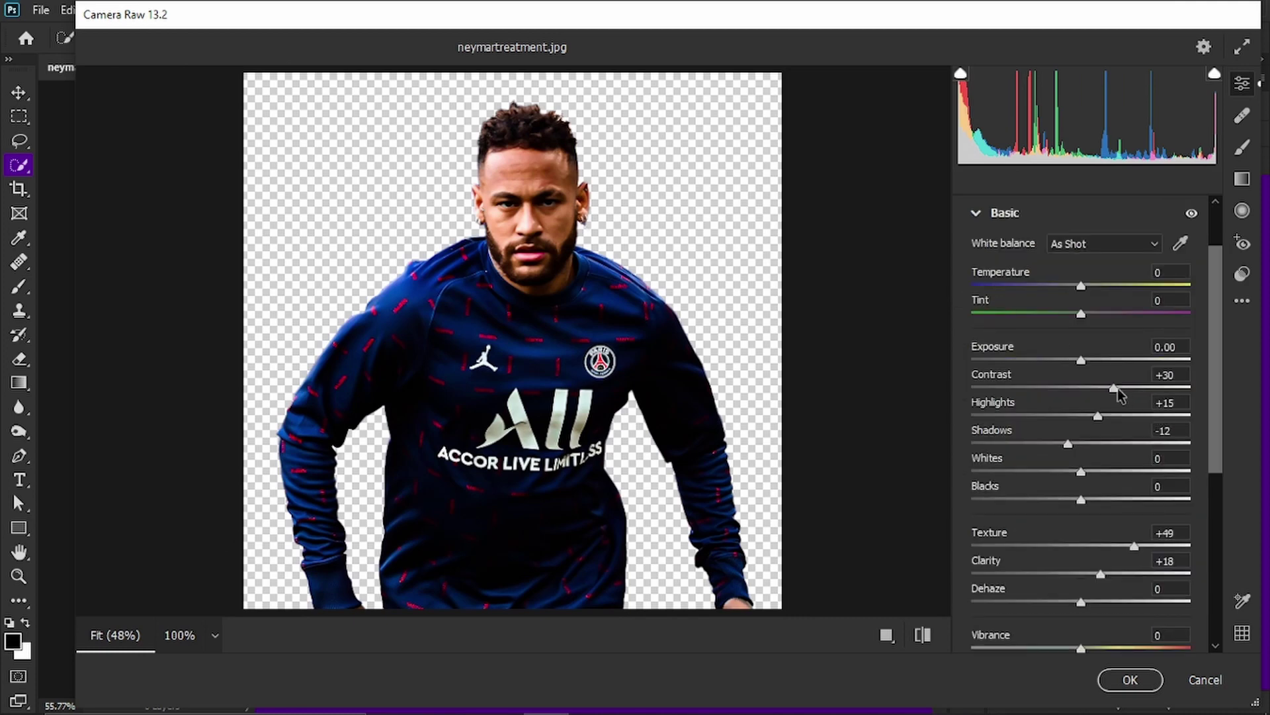
pyautogui.moveTo(1114, 388); pyautogui.dragTo(1108, 388)
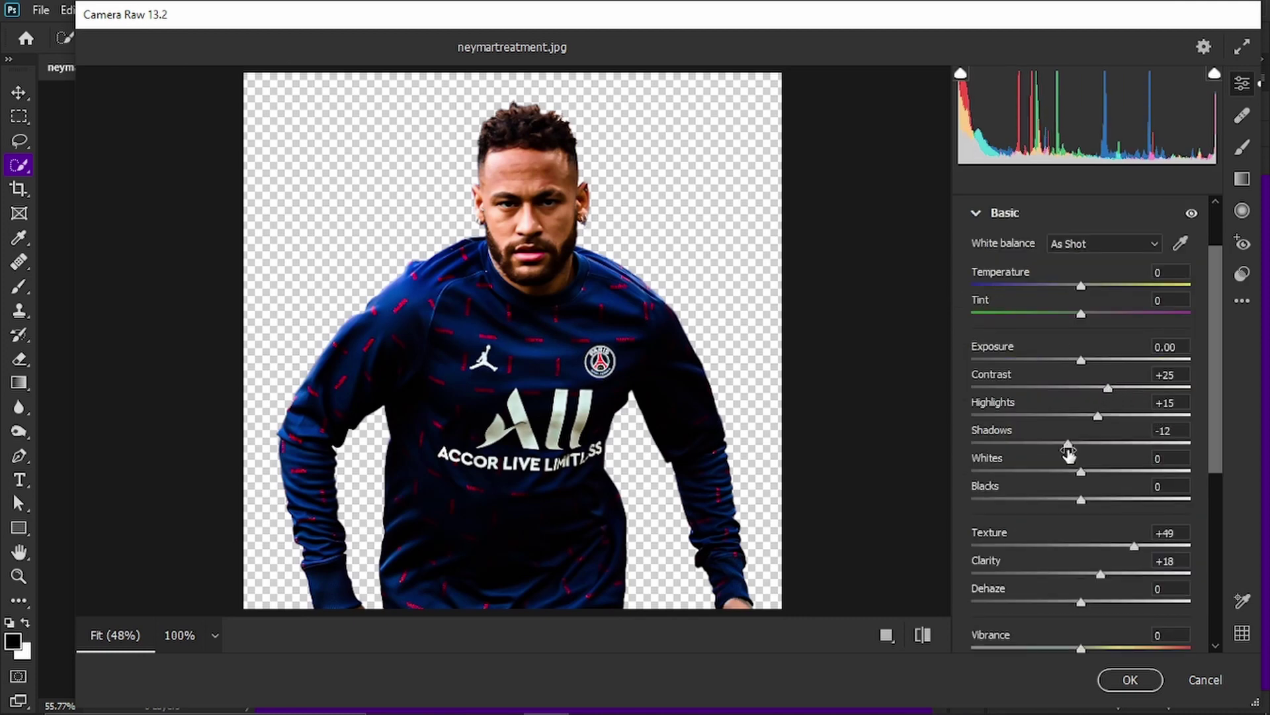
pyautogui.moveTo(1073, 444); pyautogui.dragTo(1082, 442)
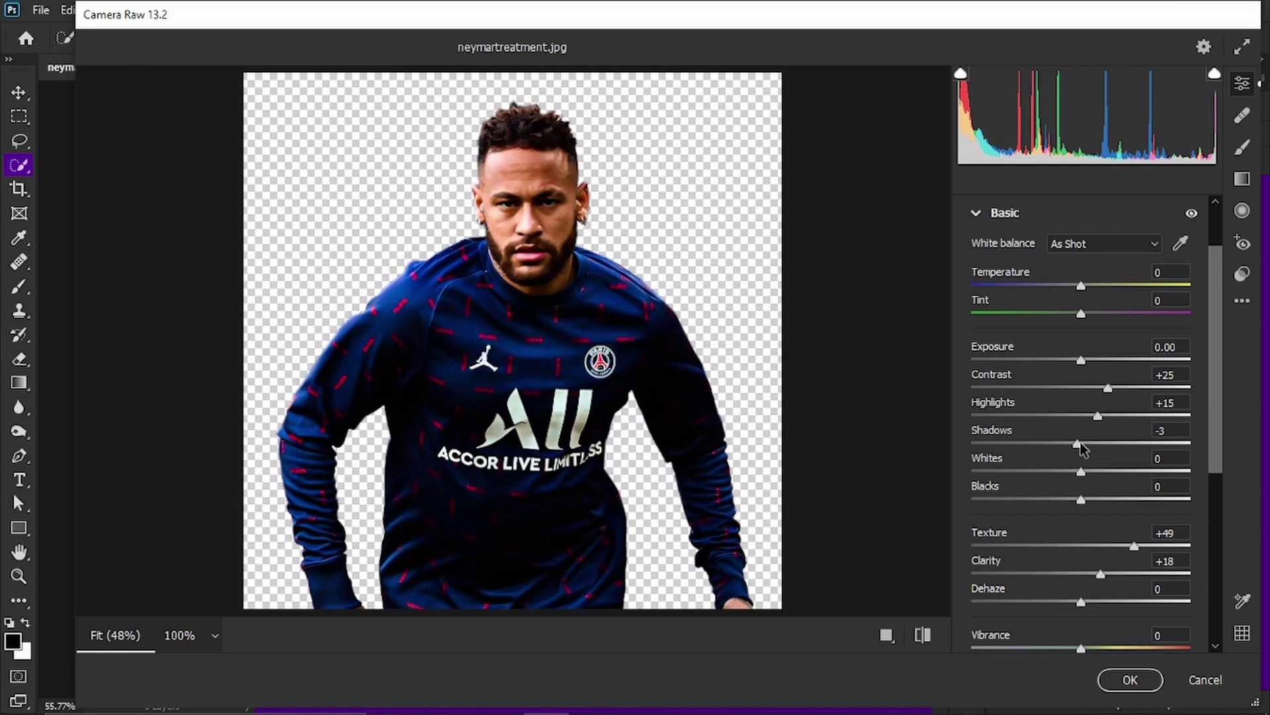
pyautogui.click(1130, 679)
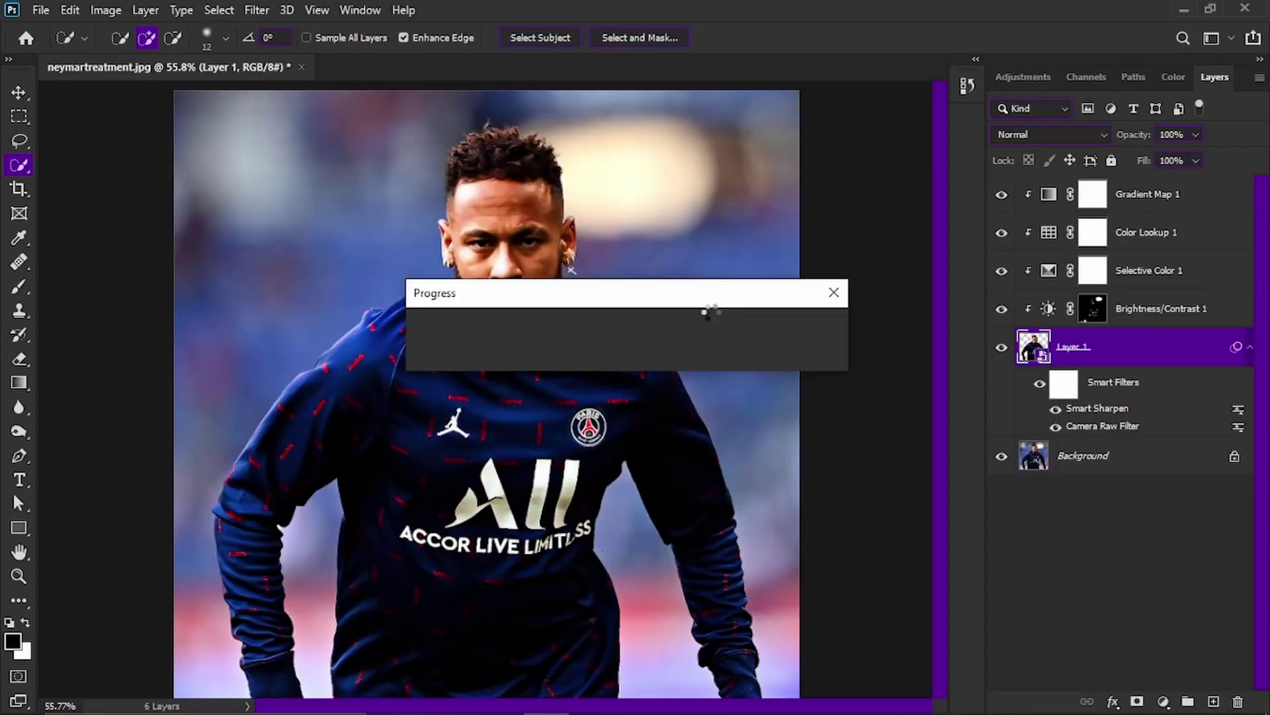
pyautogui.click(1002, 347)
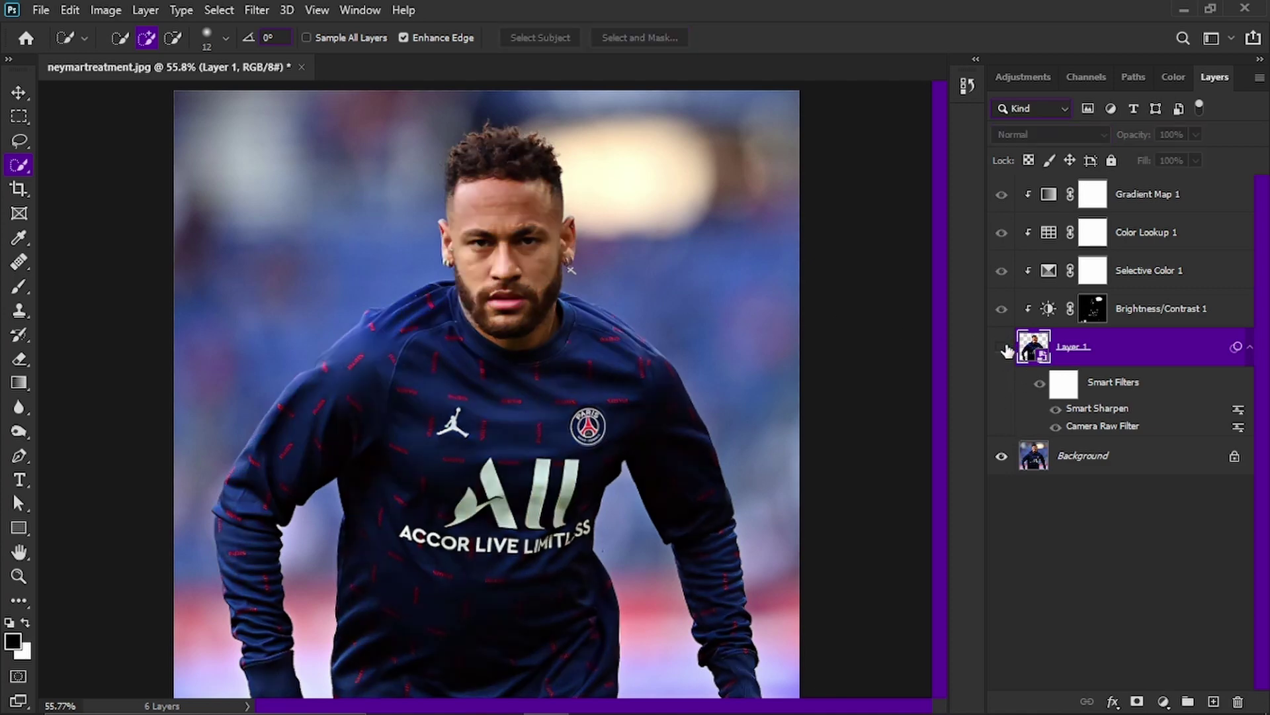
pyautogui.click(1002, 348)
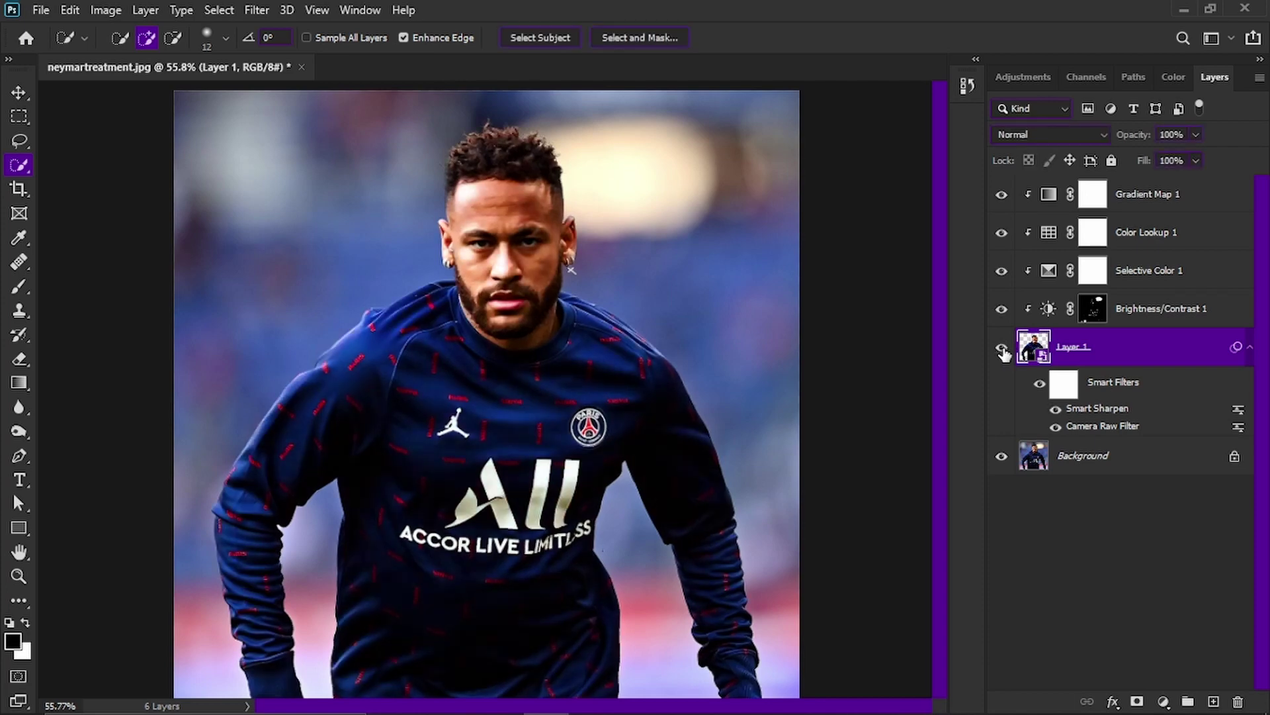